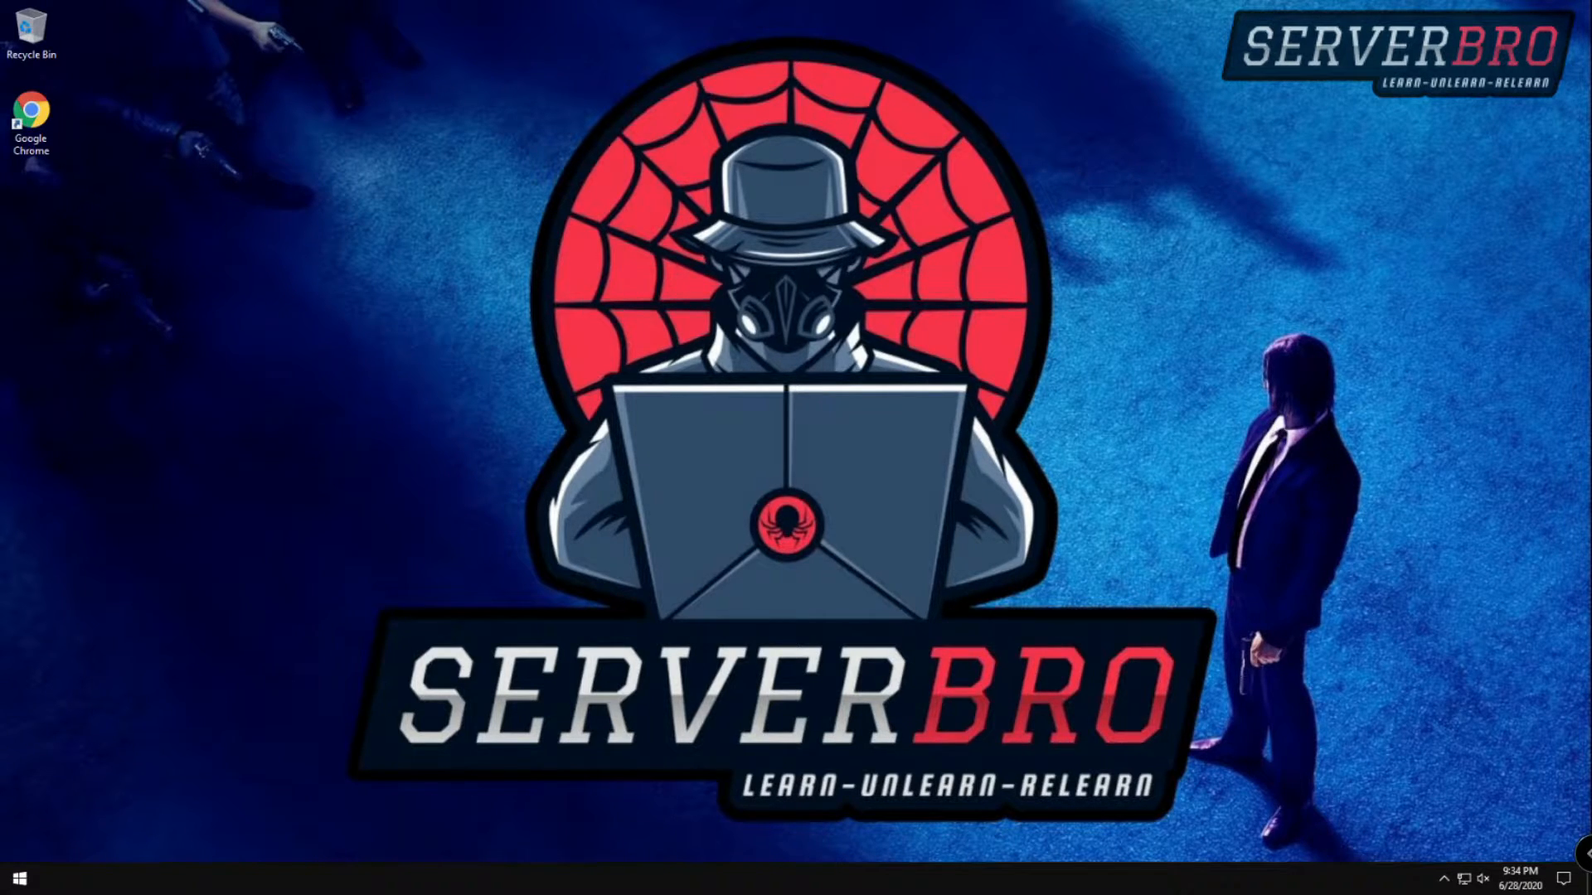
Step: View the basic system information on Serverbro-1, then switch to the Serverbro-2 machine and view the same information there
key(super+Pause)
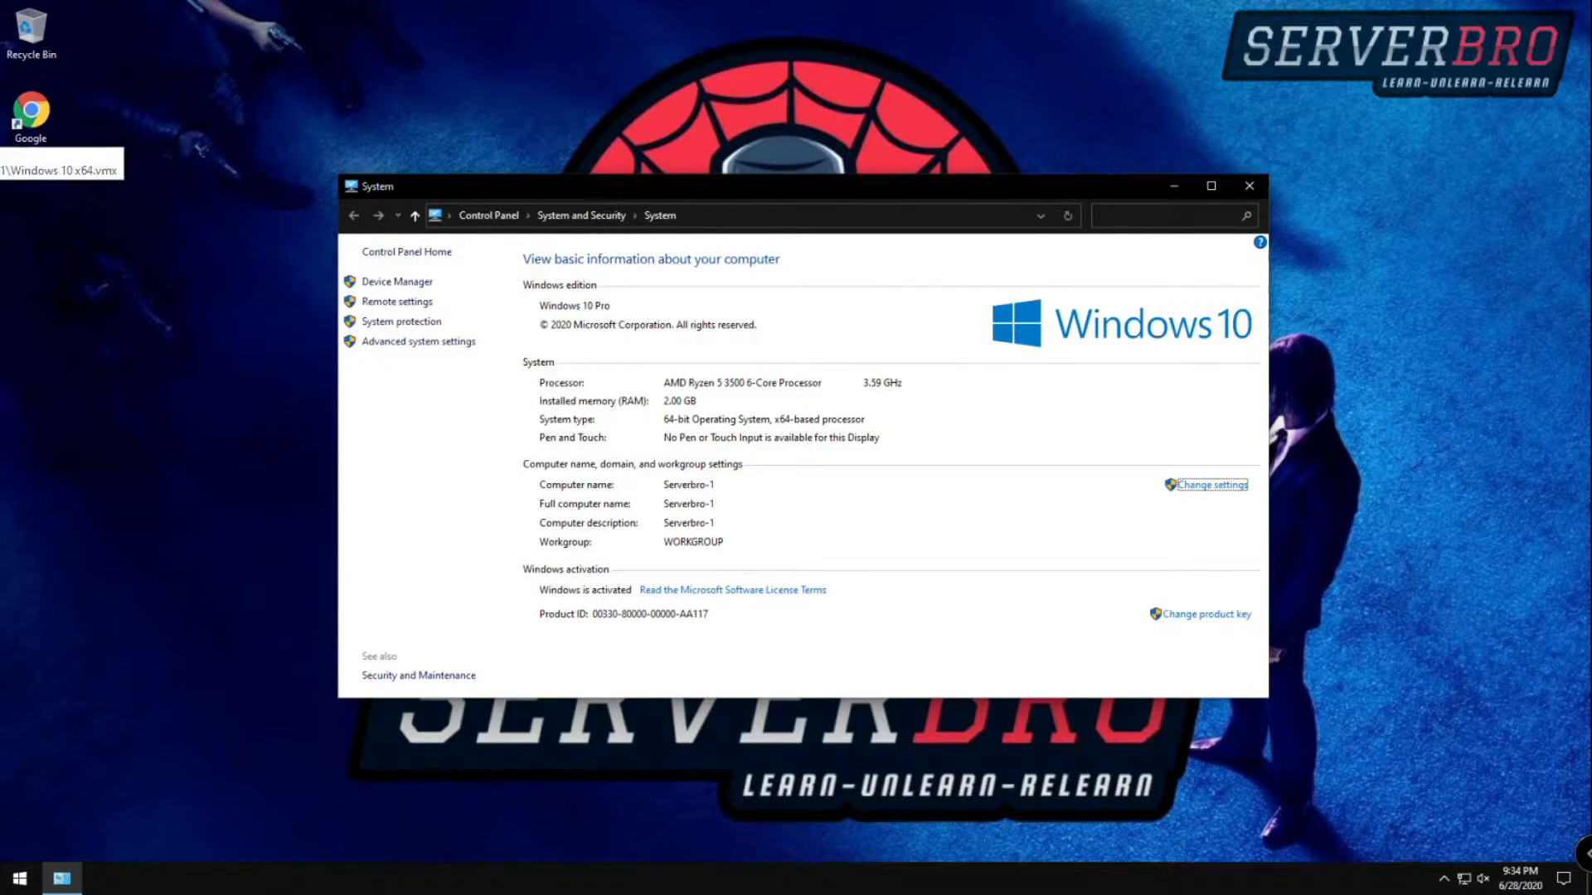
click(2, 137)
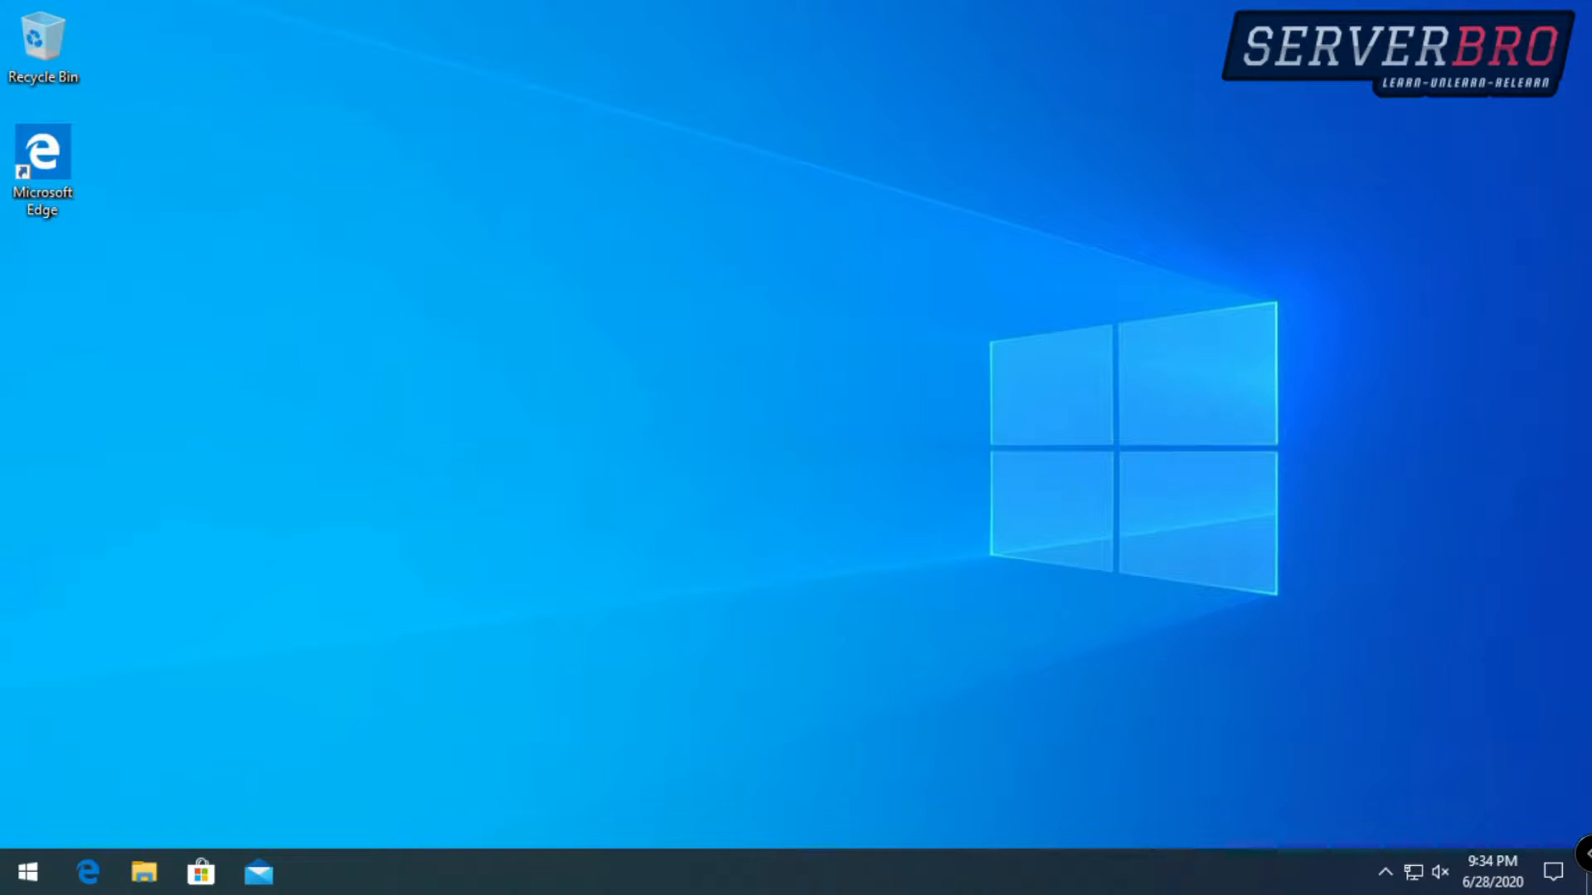
key(super+Pause)
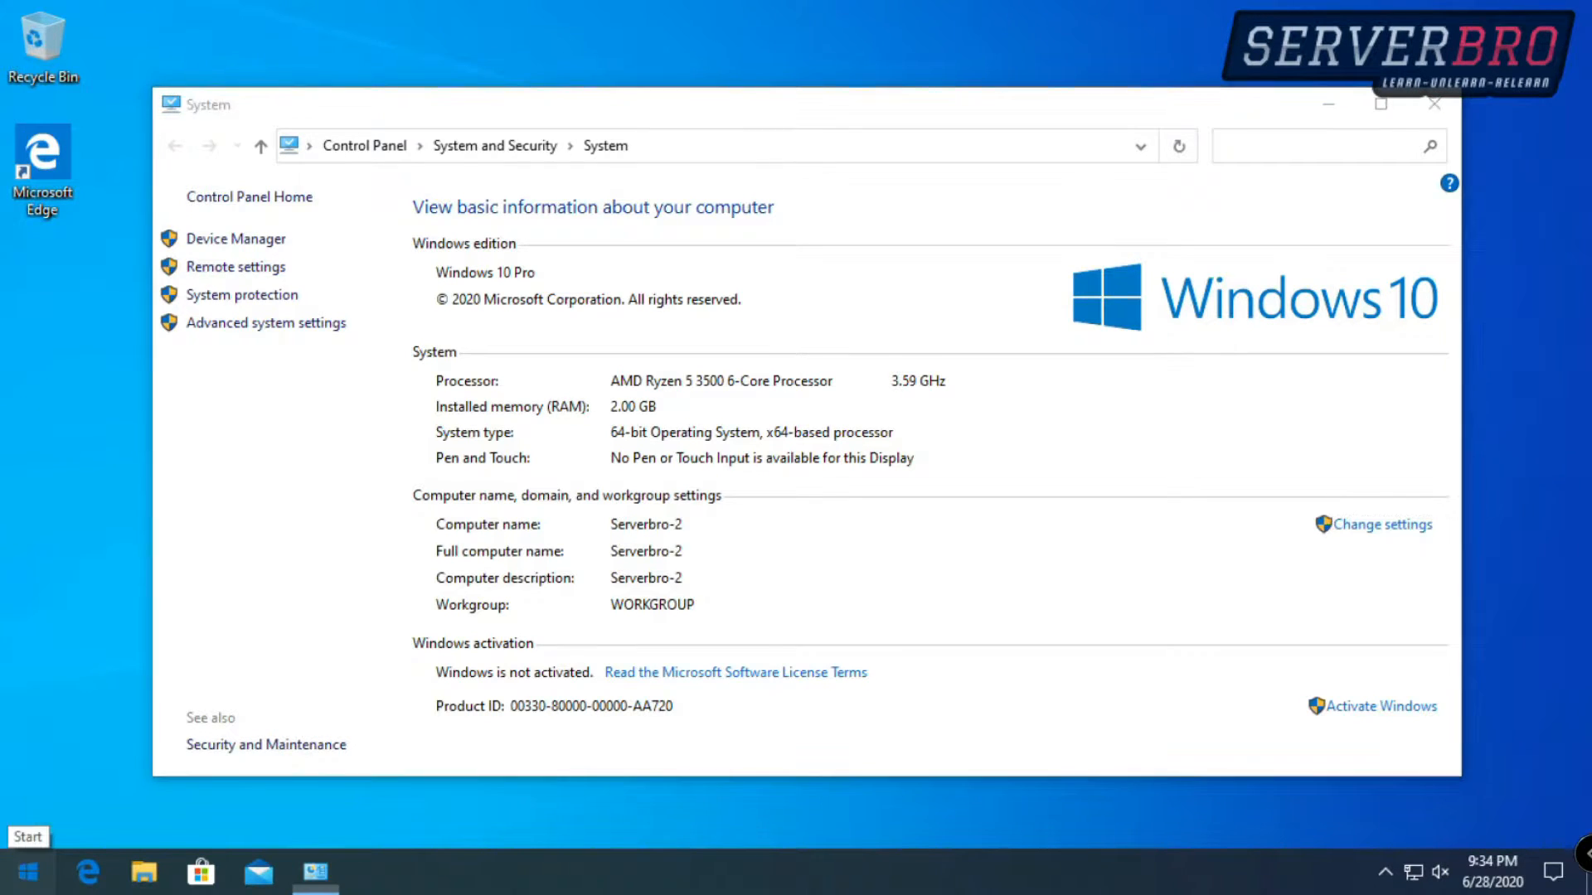
Step: Look up the IPv4 address of Serverbro-2 in the Ethernet0 connection properties of the network status settings
click(27, 872)
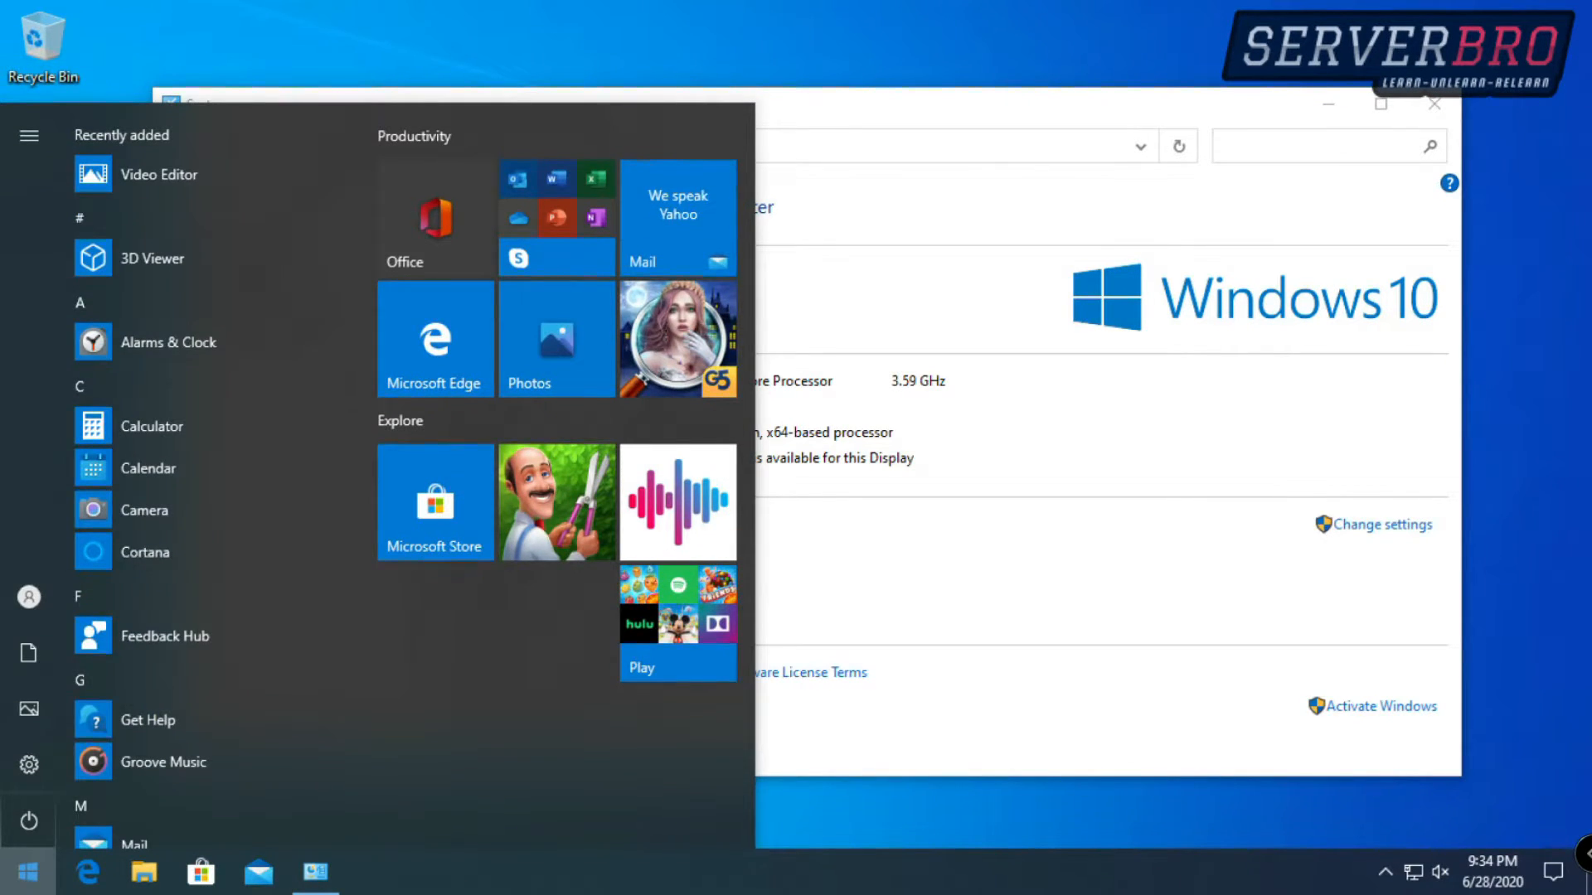
text(netw)
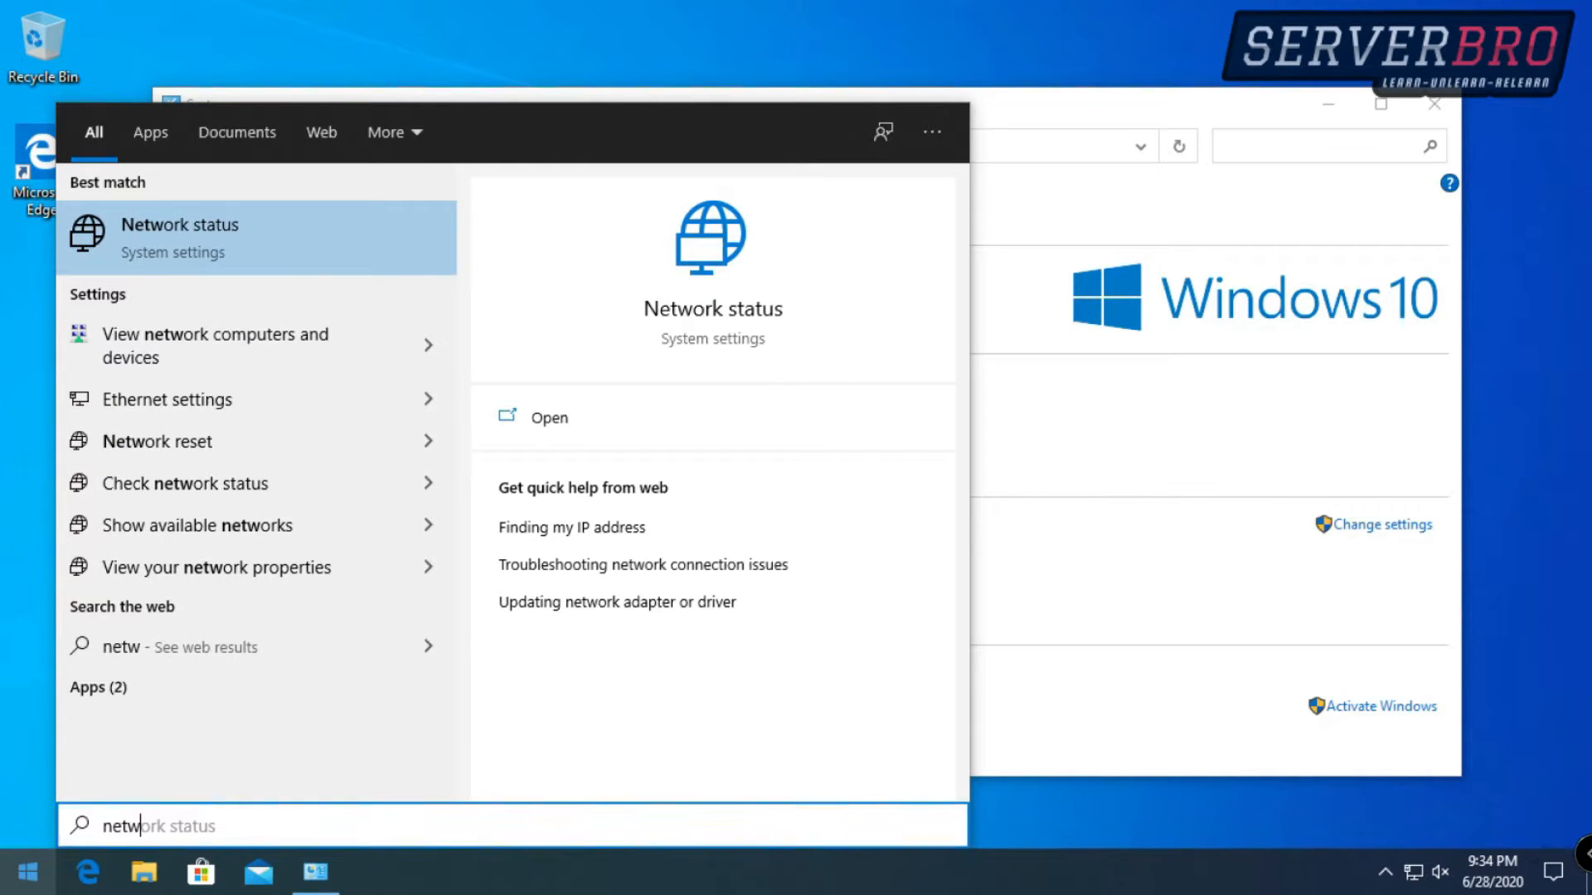
text(ork)
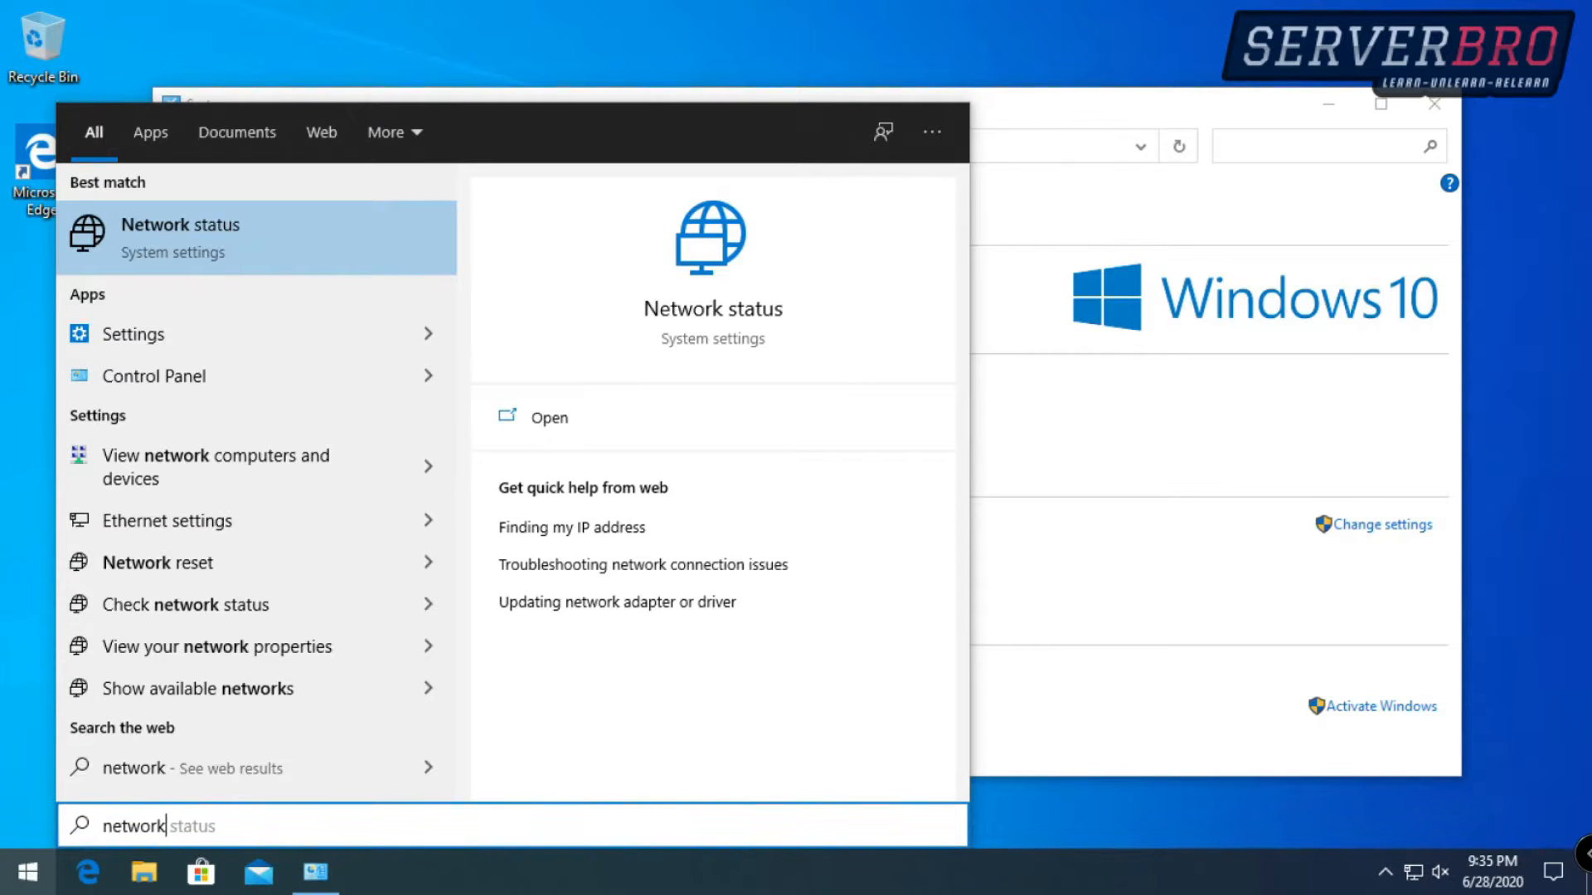
key(Return)
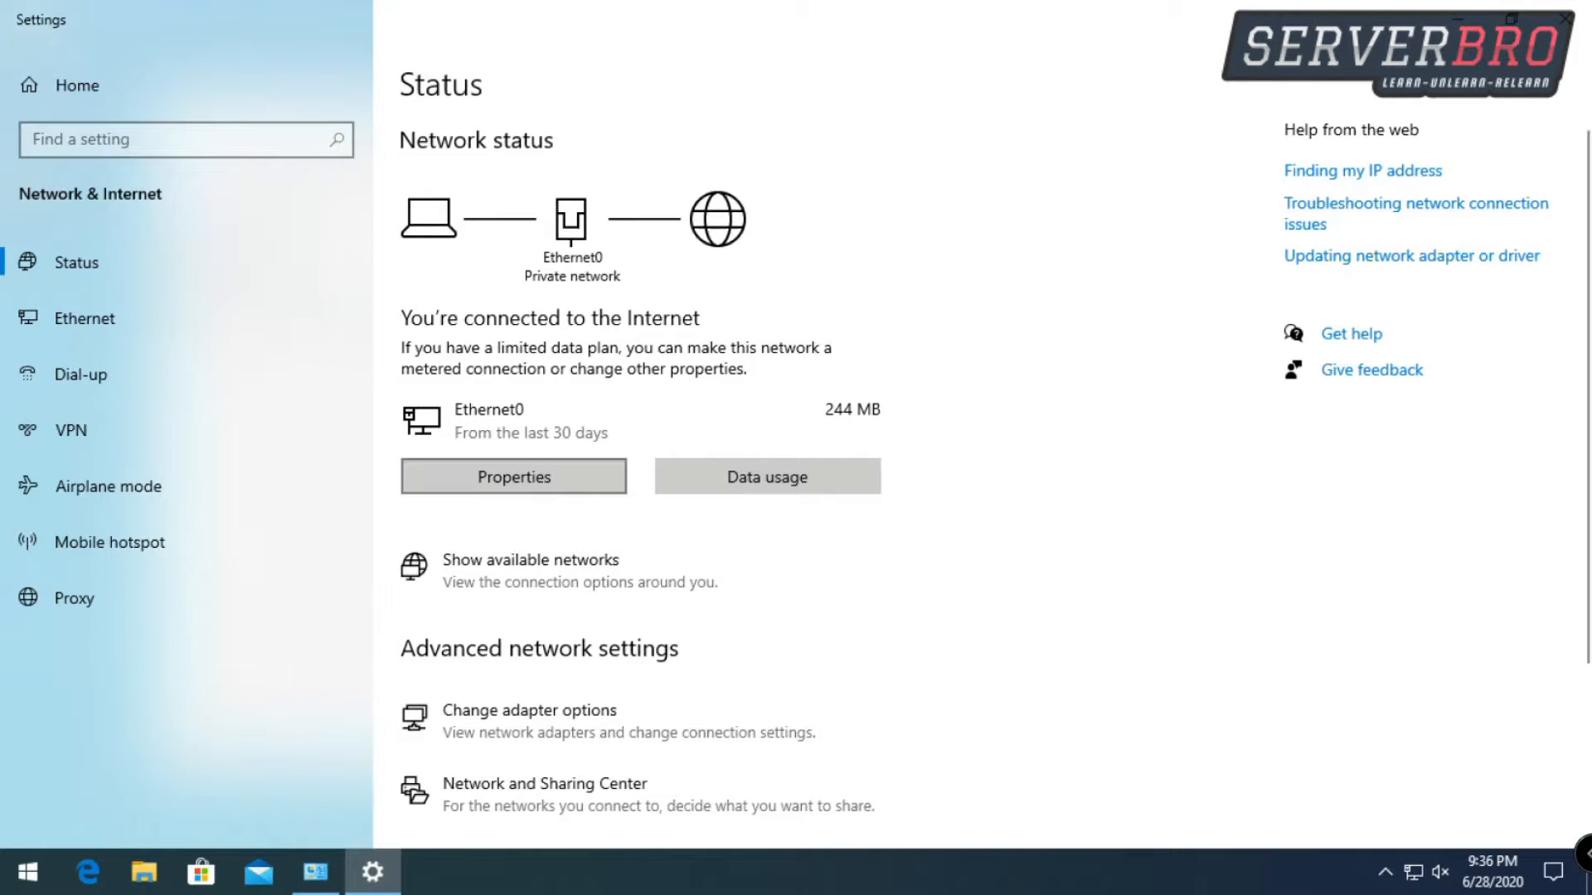
click(514, 477)
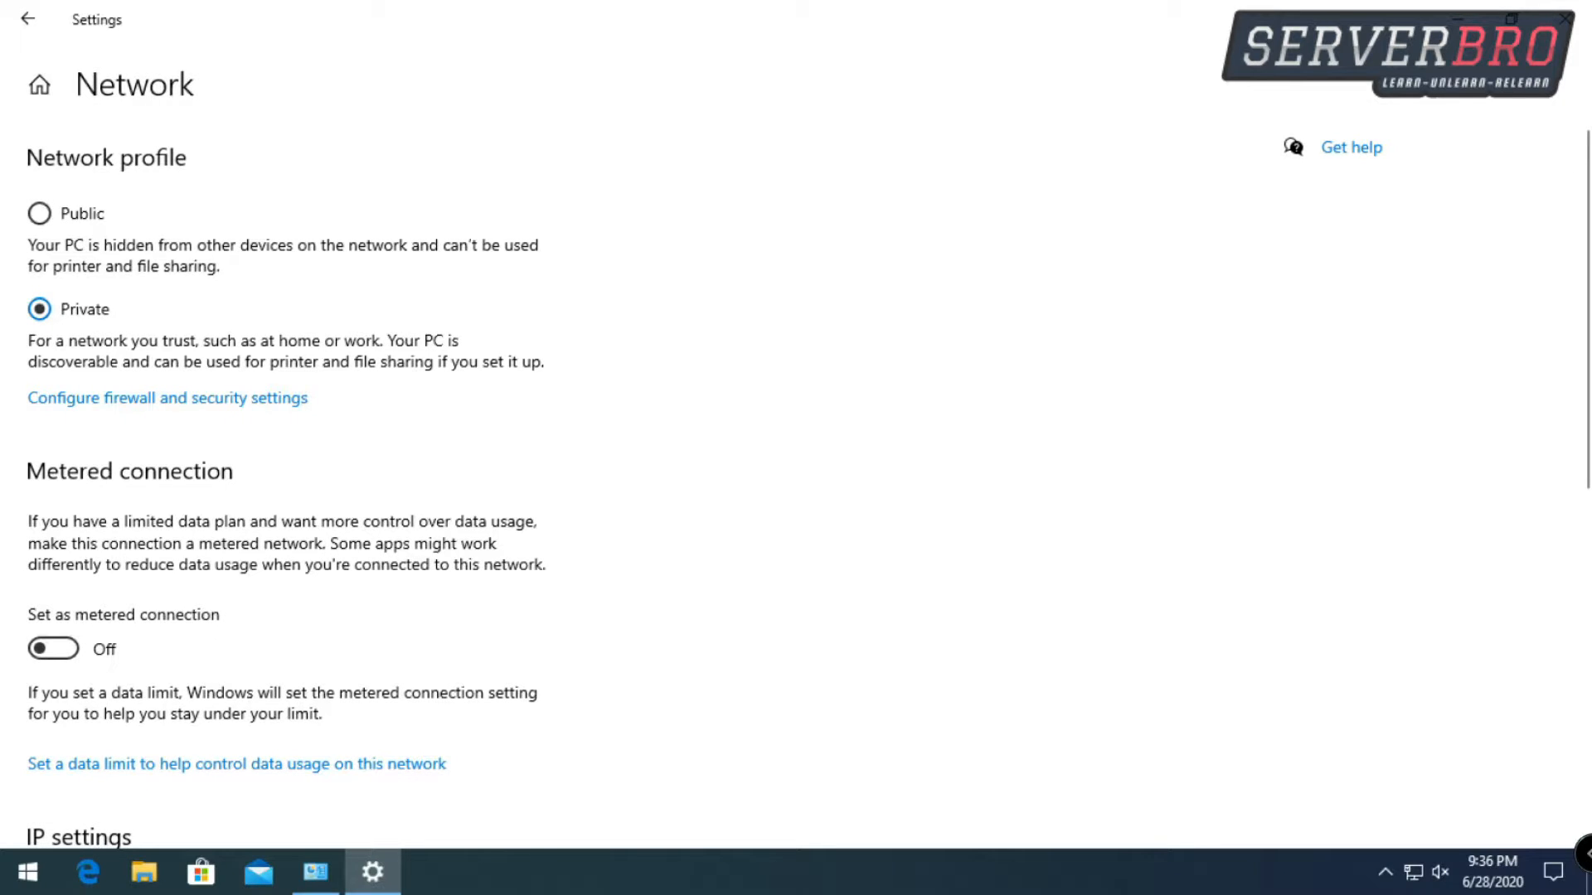
scroll(796, 480, down, 8)
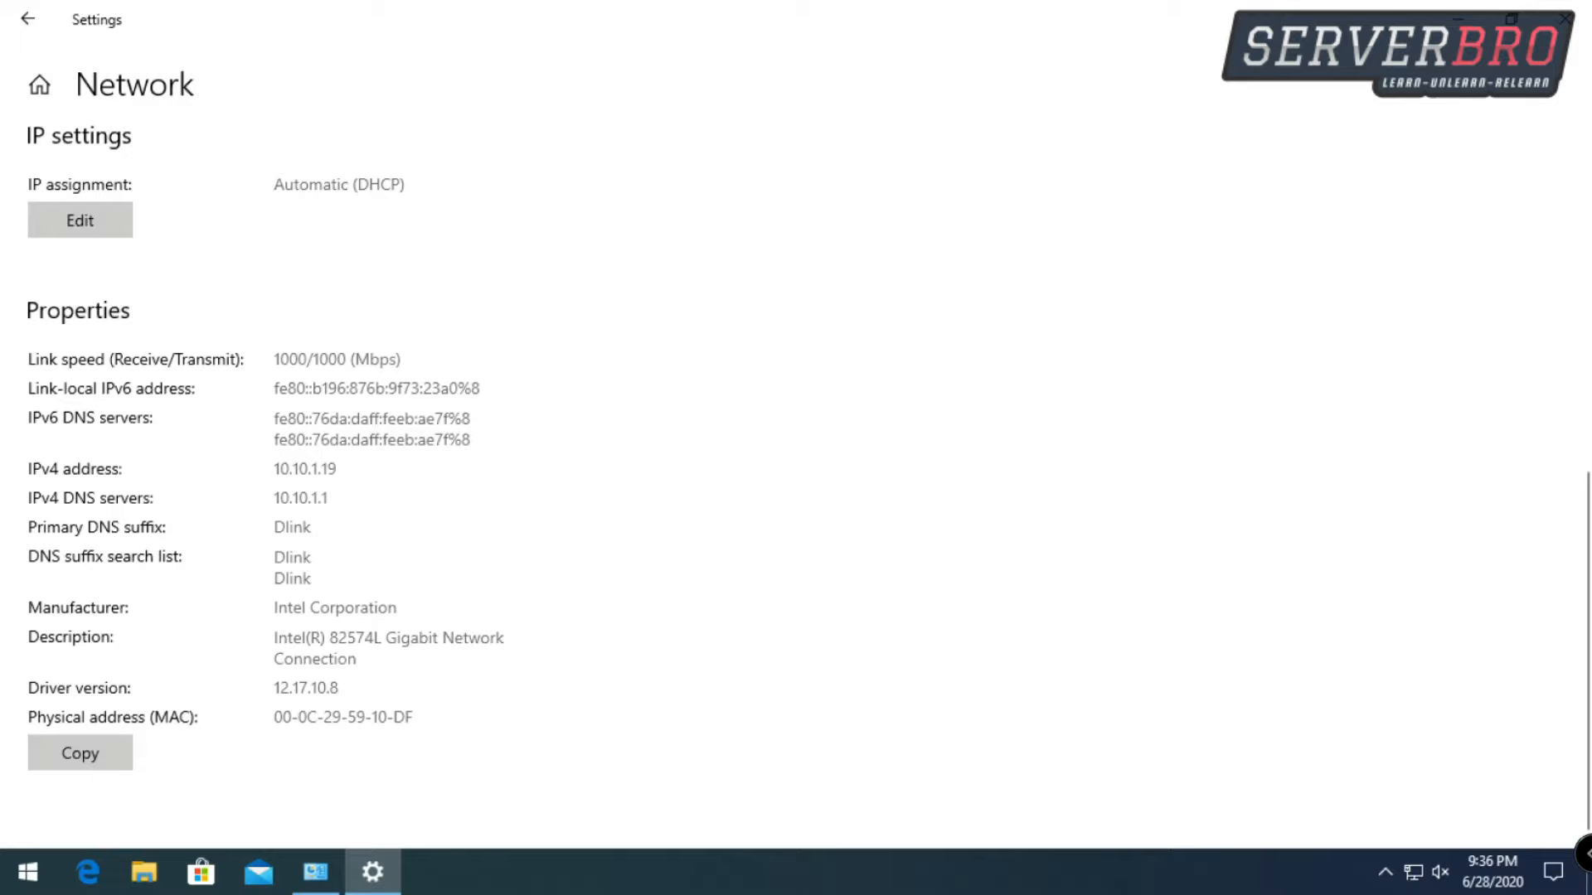
drag(274, 468, 336, 469)
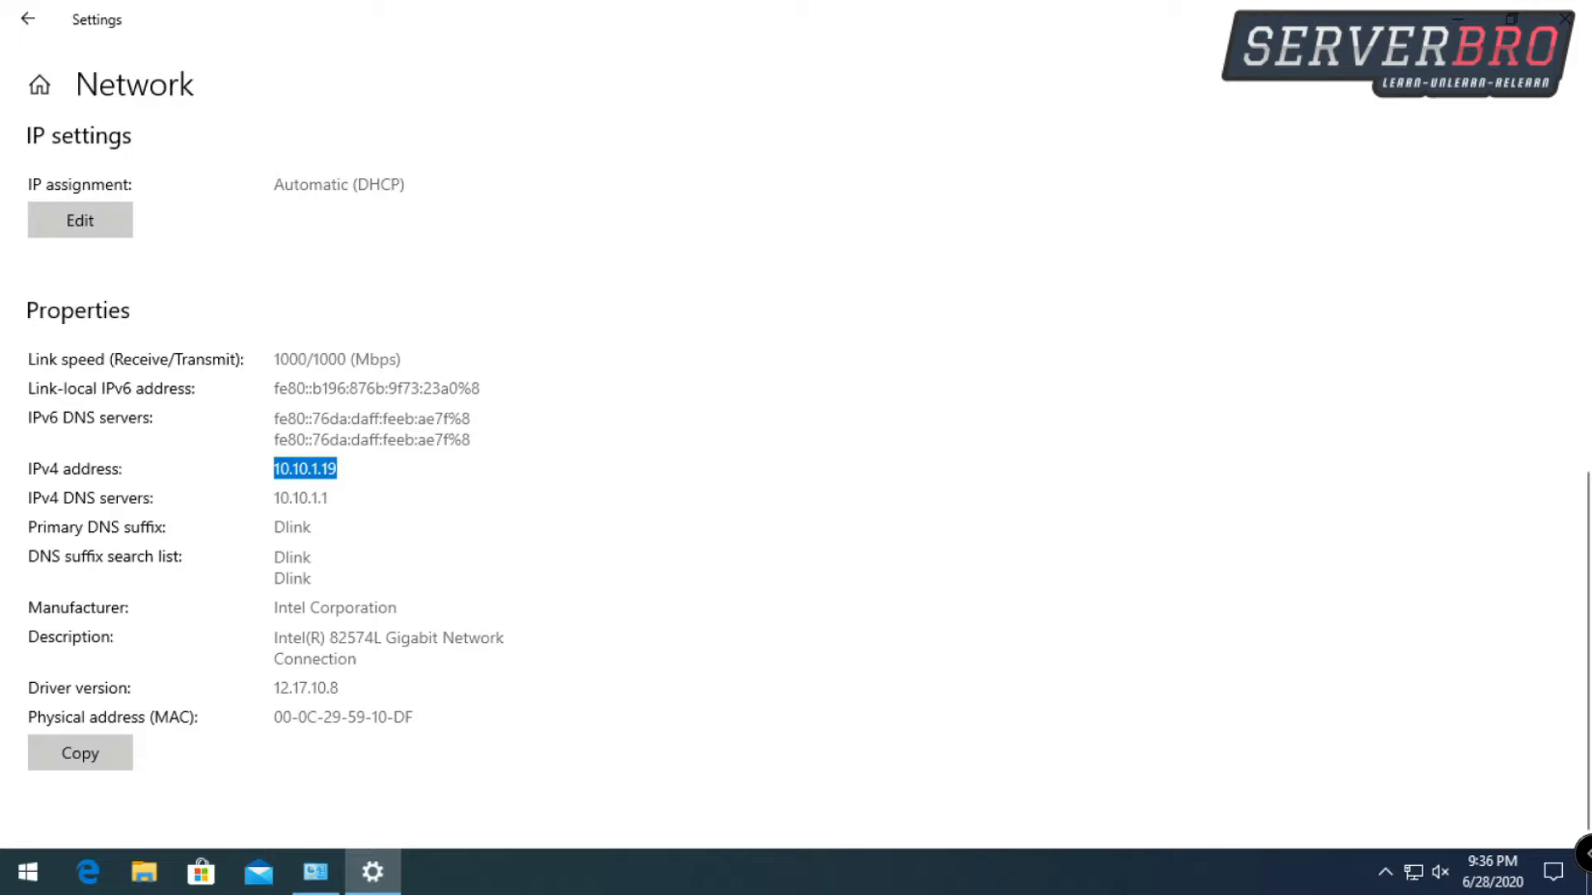
click(563, 531)
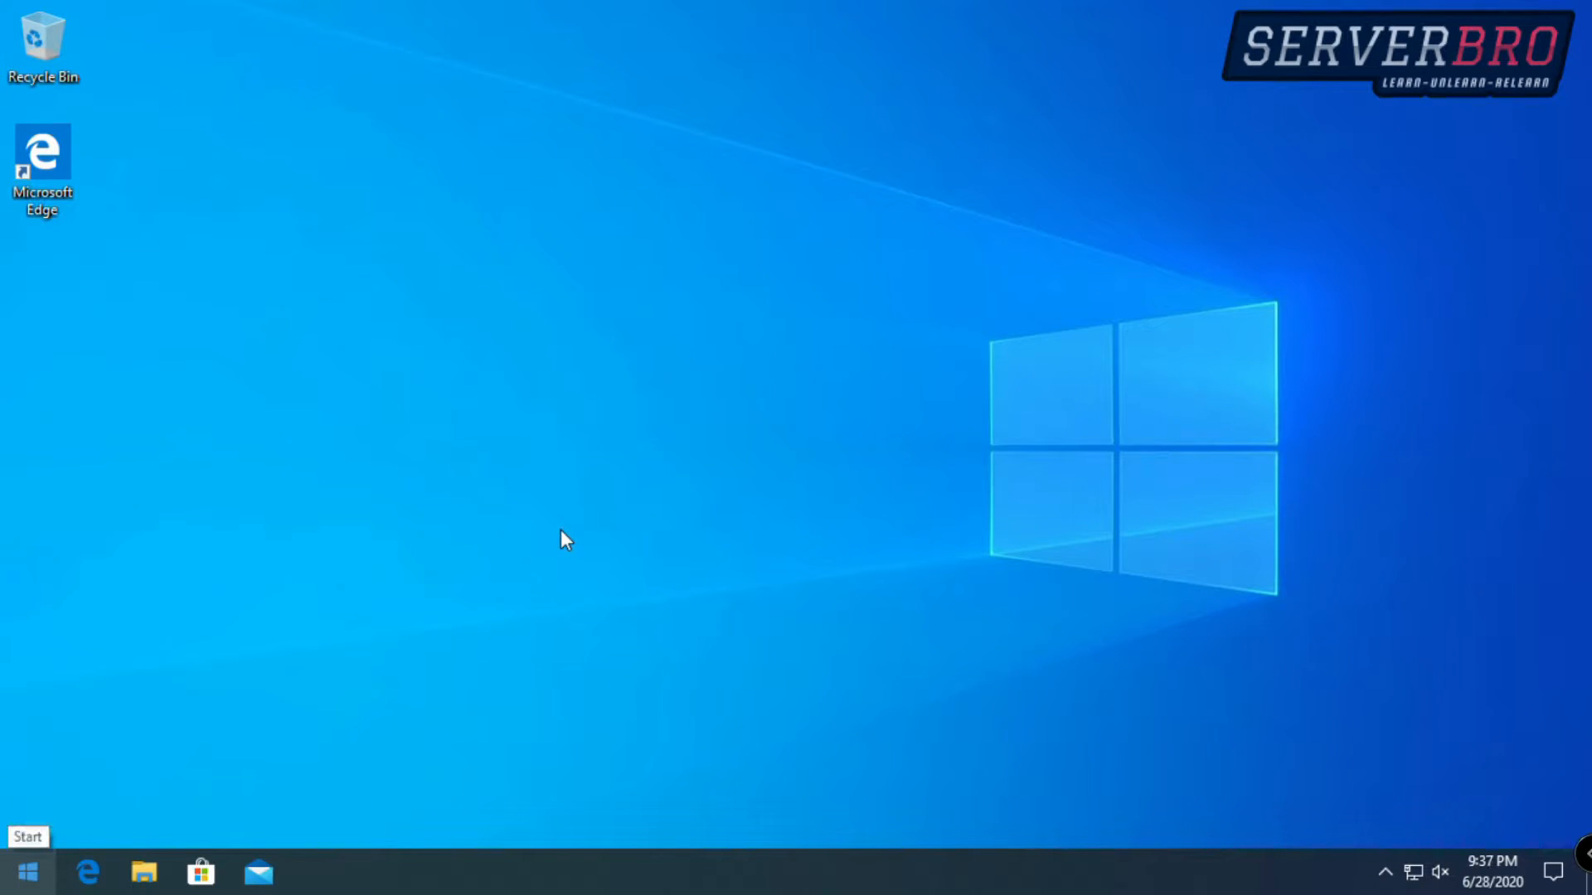
Step: Find This PC through a search for "this pc", open its properties and maximize the System window
key(super)
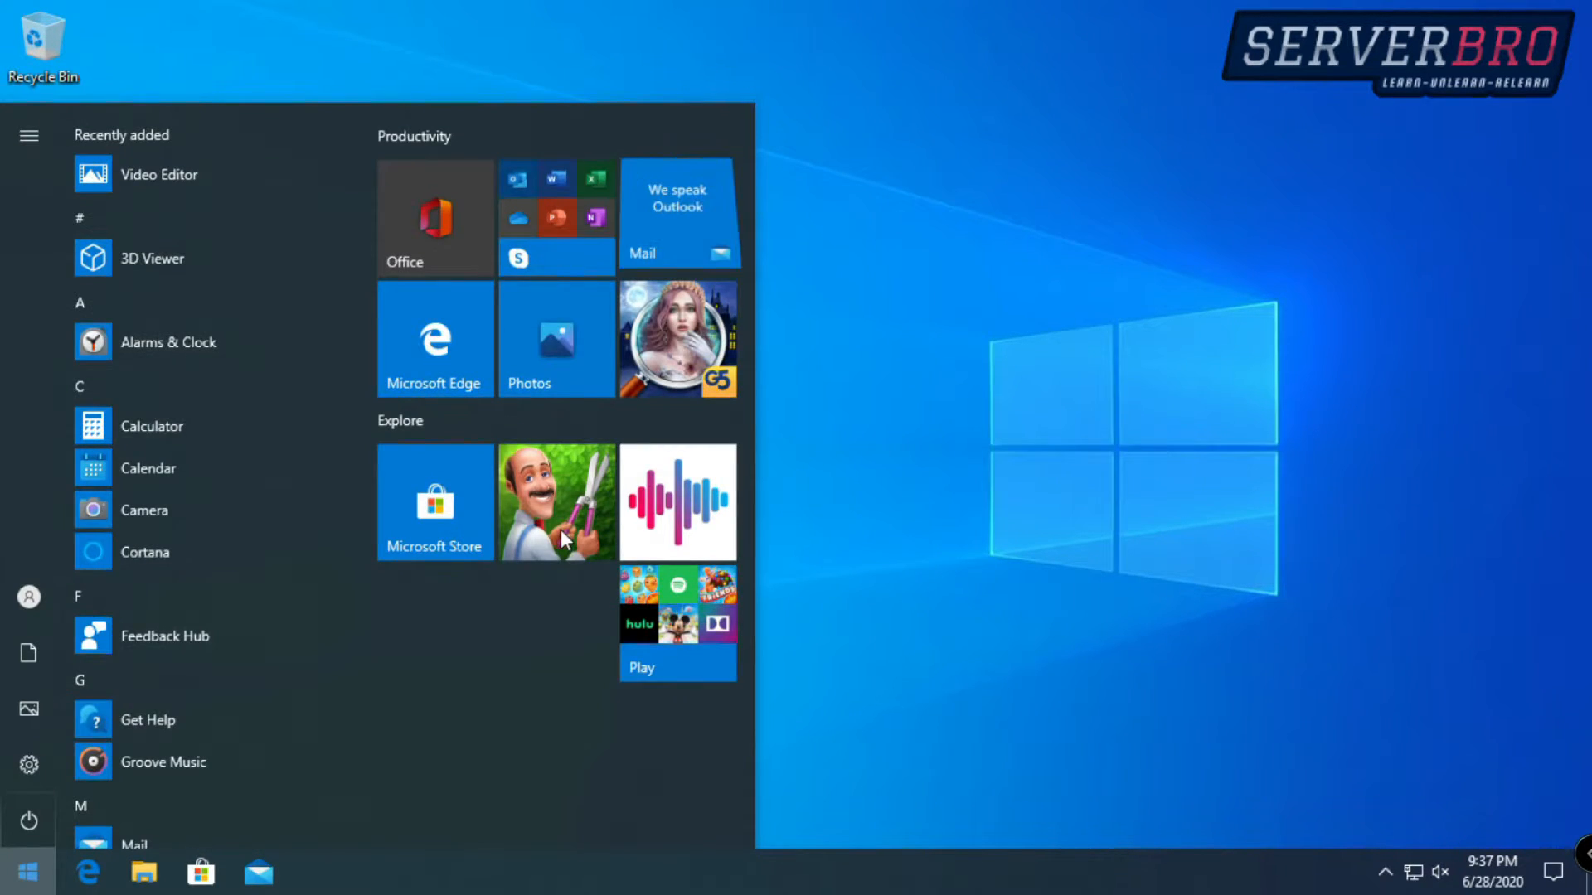
text(this)
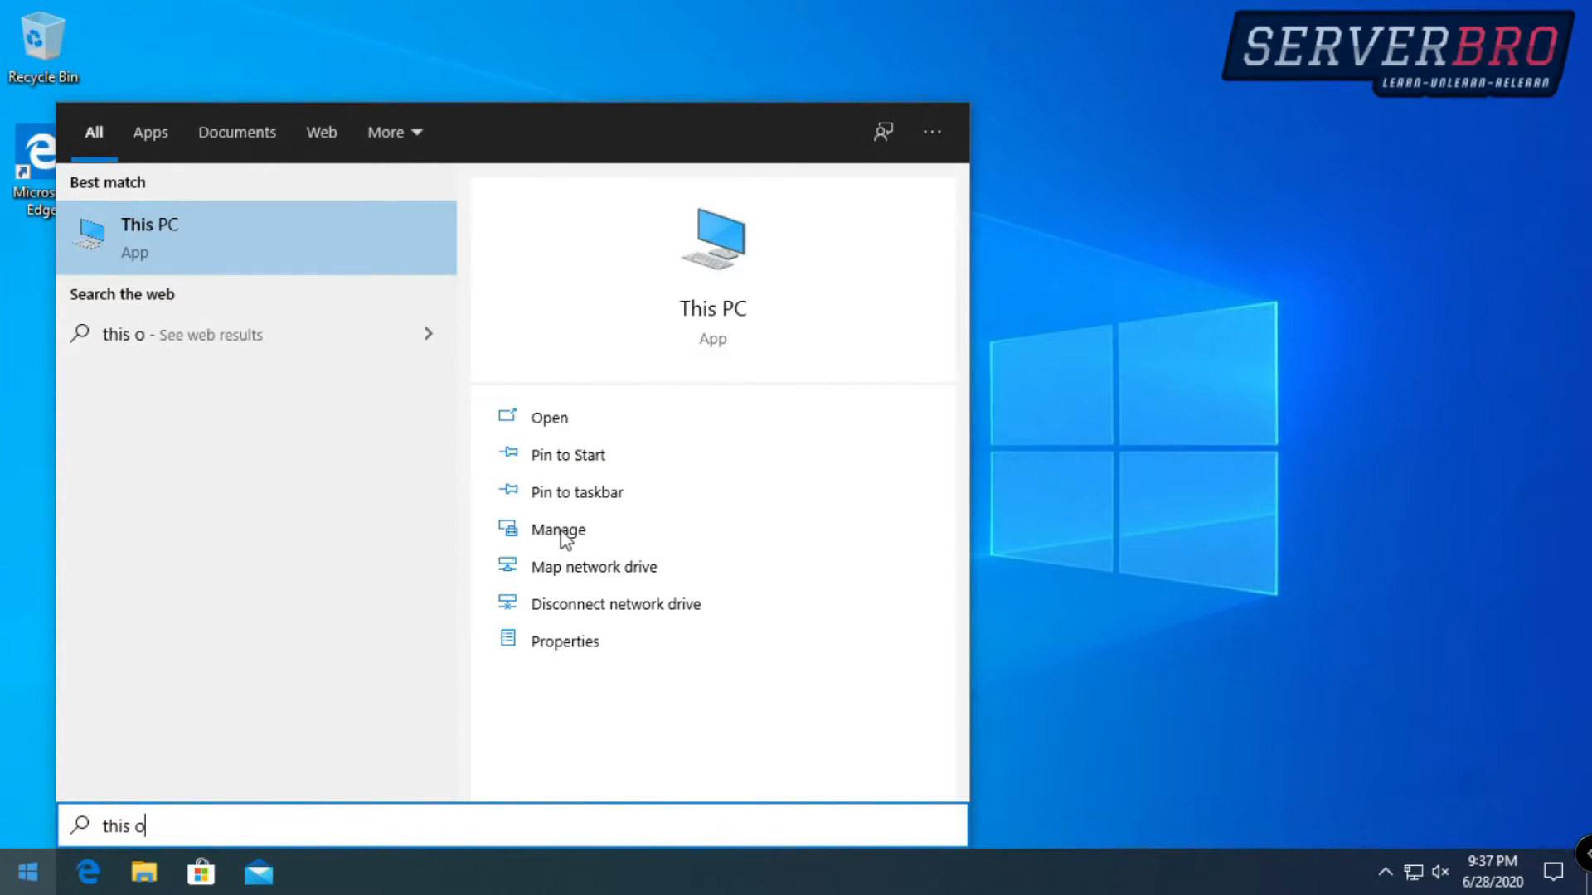
text(pc)
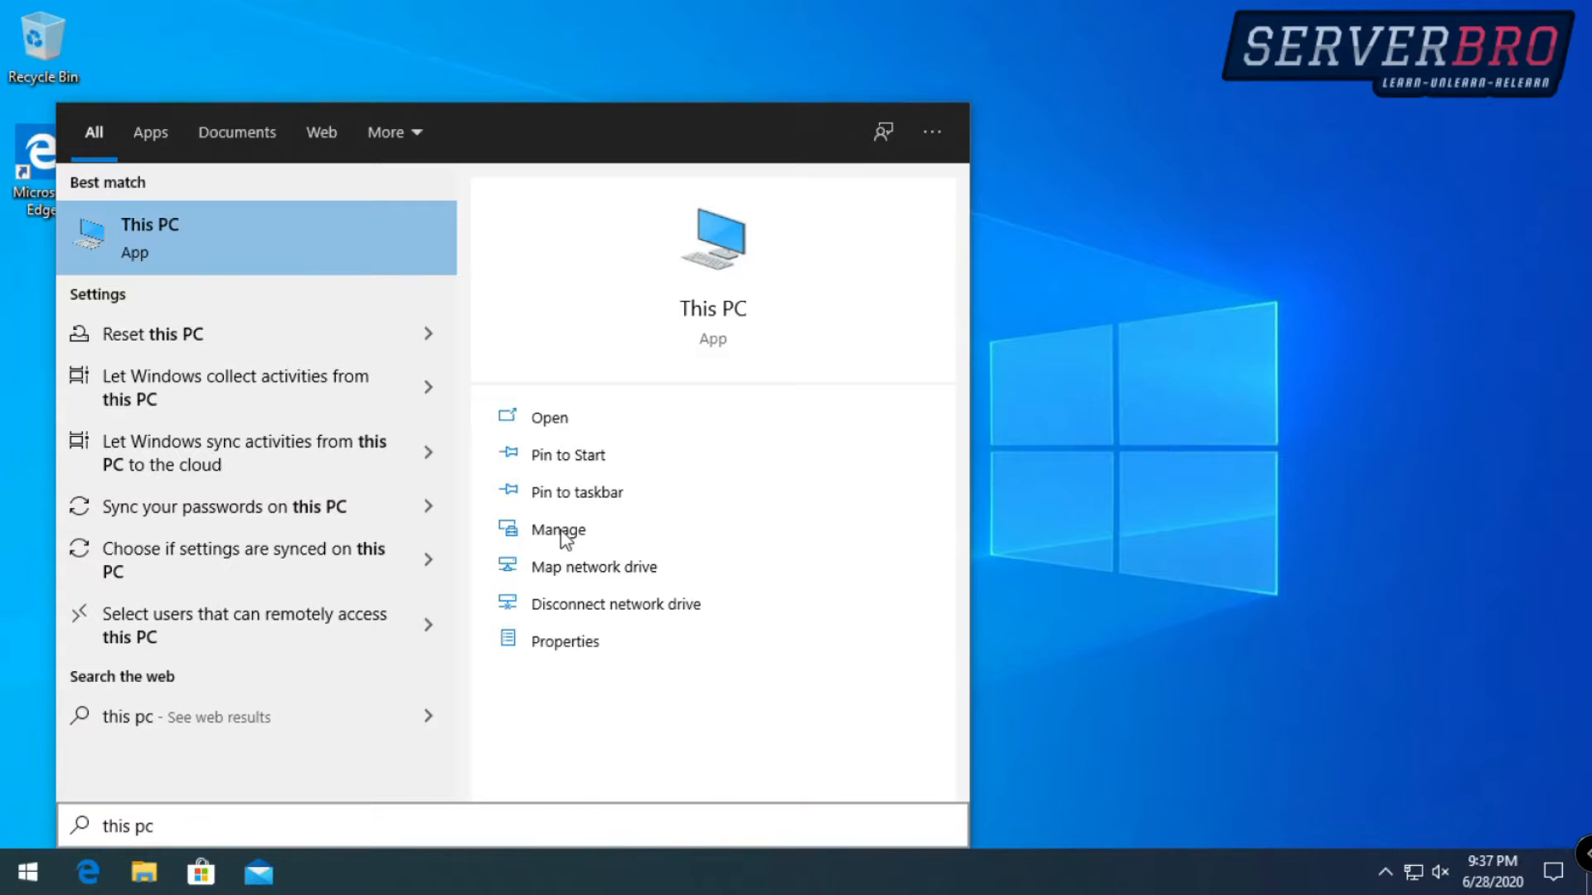
right_click(197, 224)
key(Down)
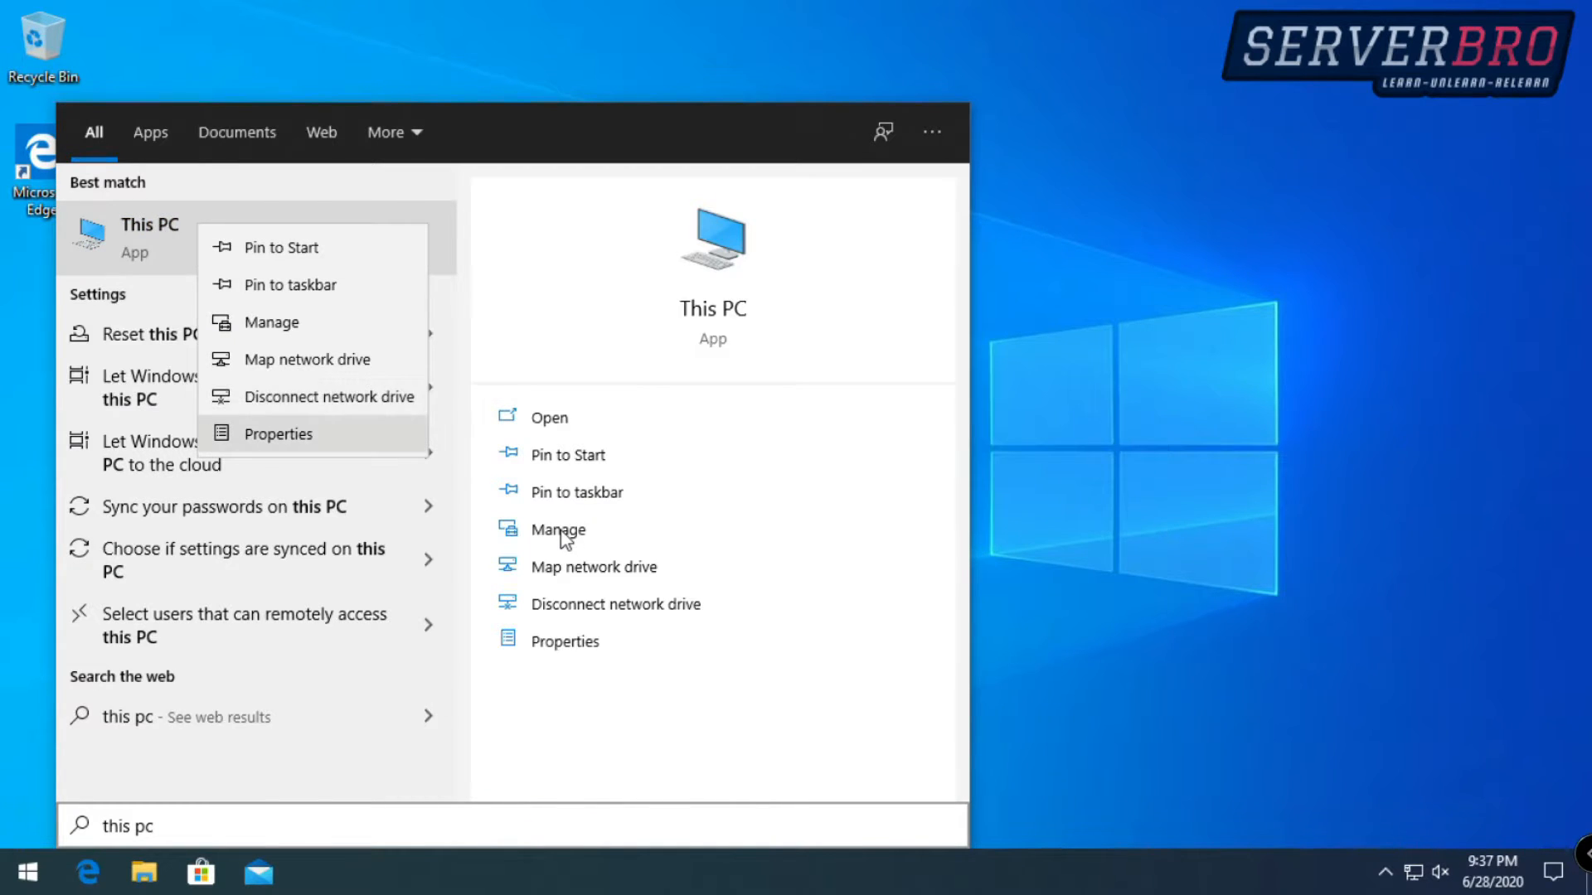
key(Return)
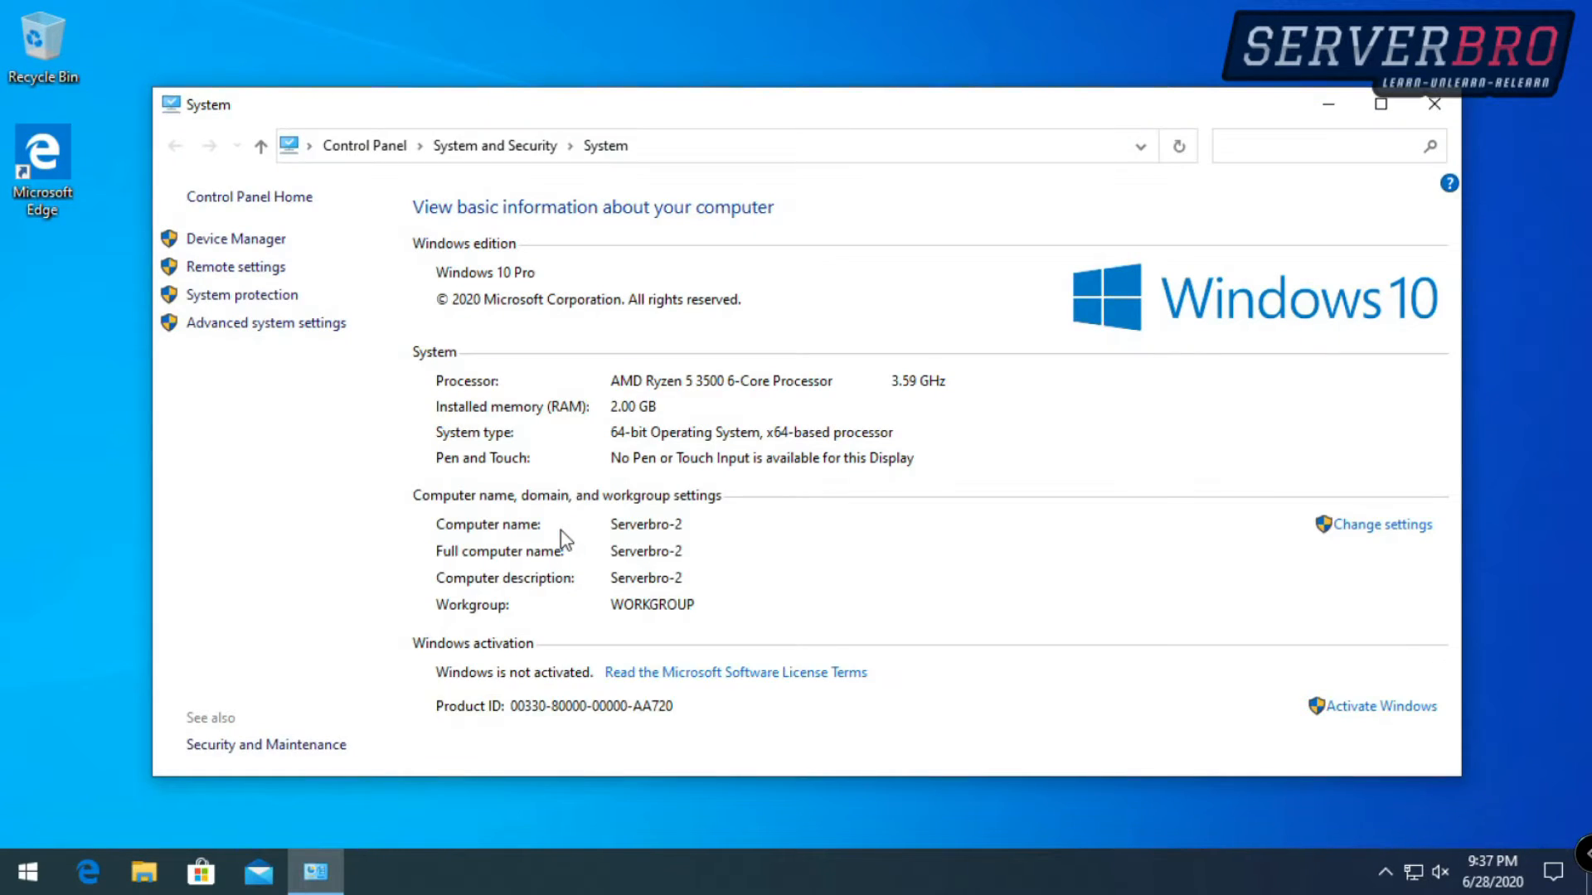
click(1380, 104)
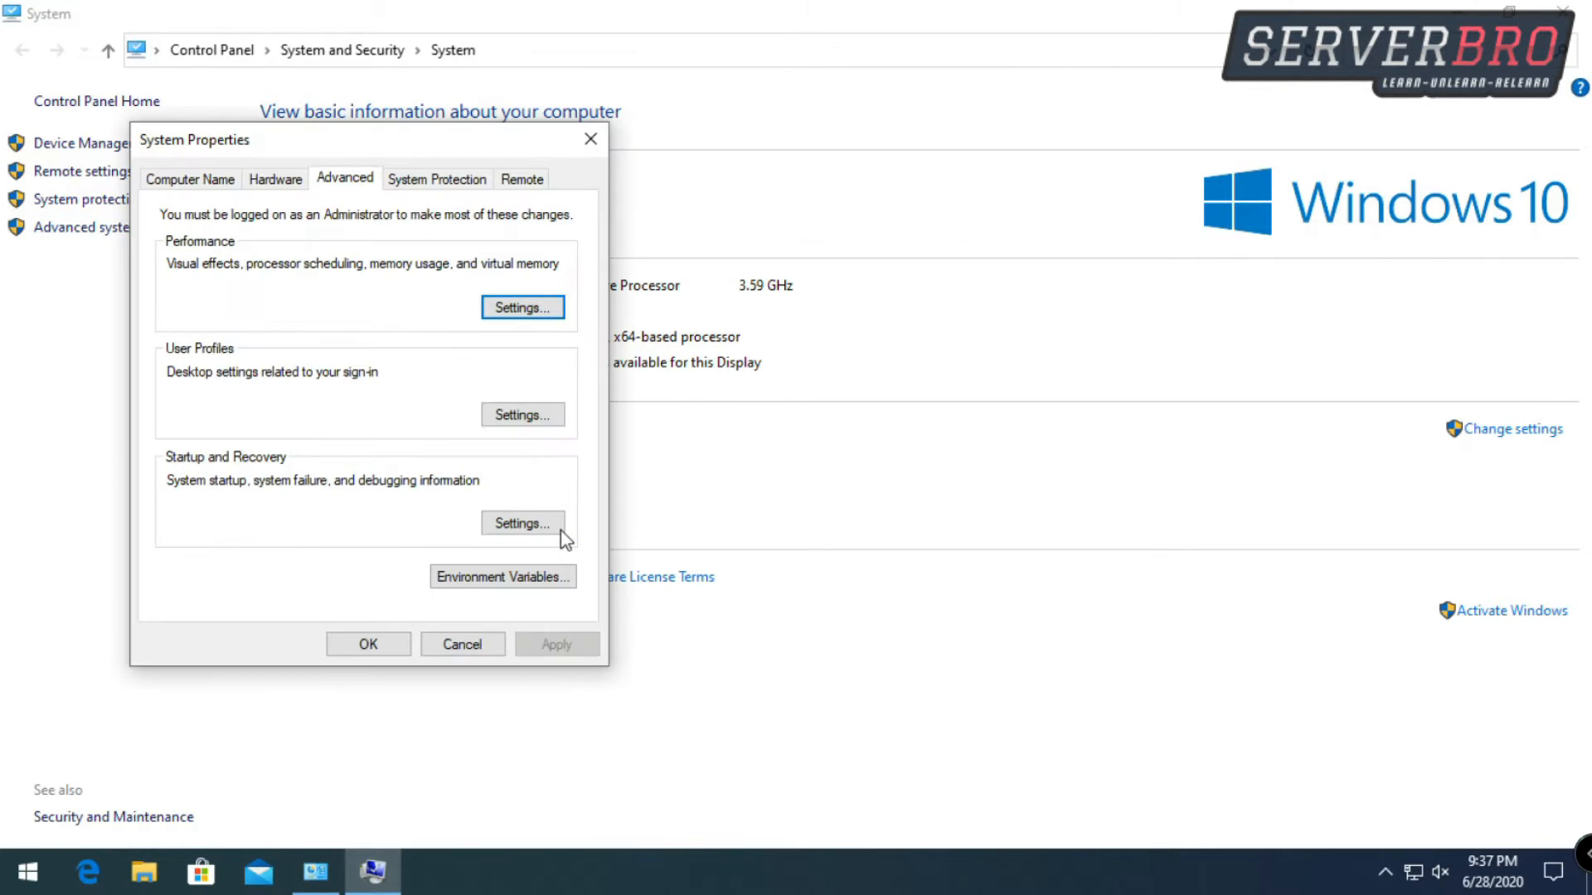
Step: Check the computer description in System Properties and allow remote connections to this computer in the Remote Desktop settings
drag(314, 141, 714, 141)
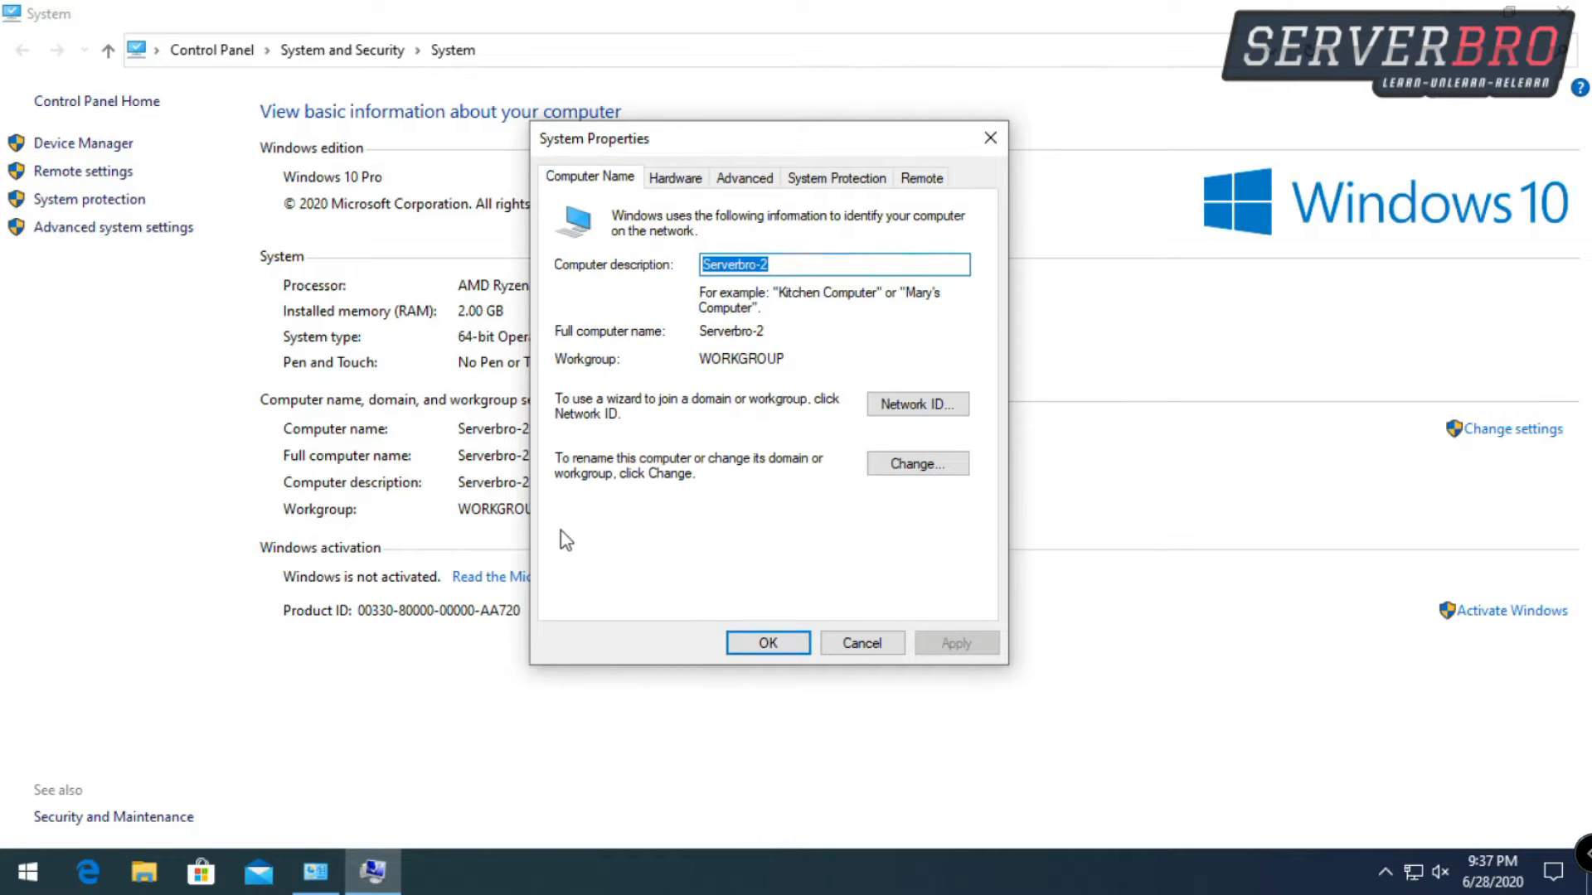
click(779, 265)
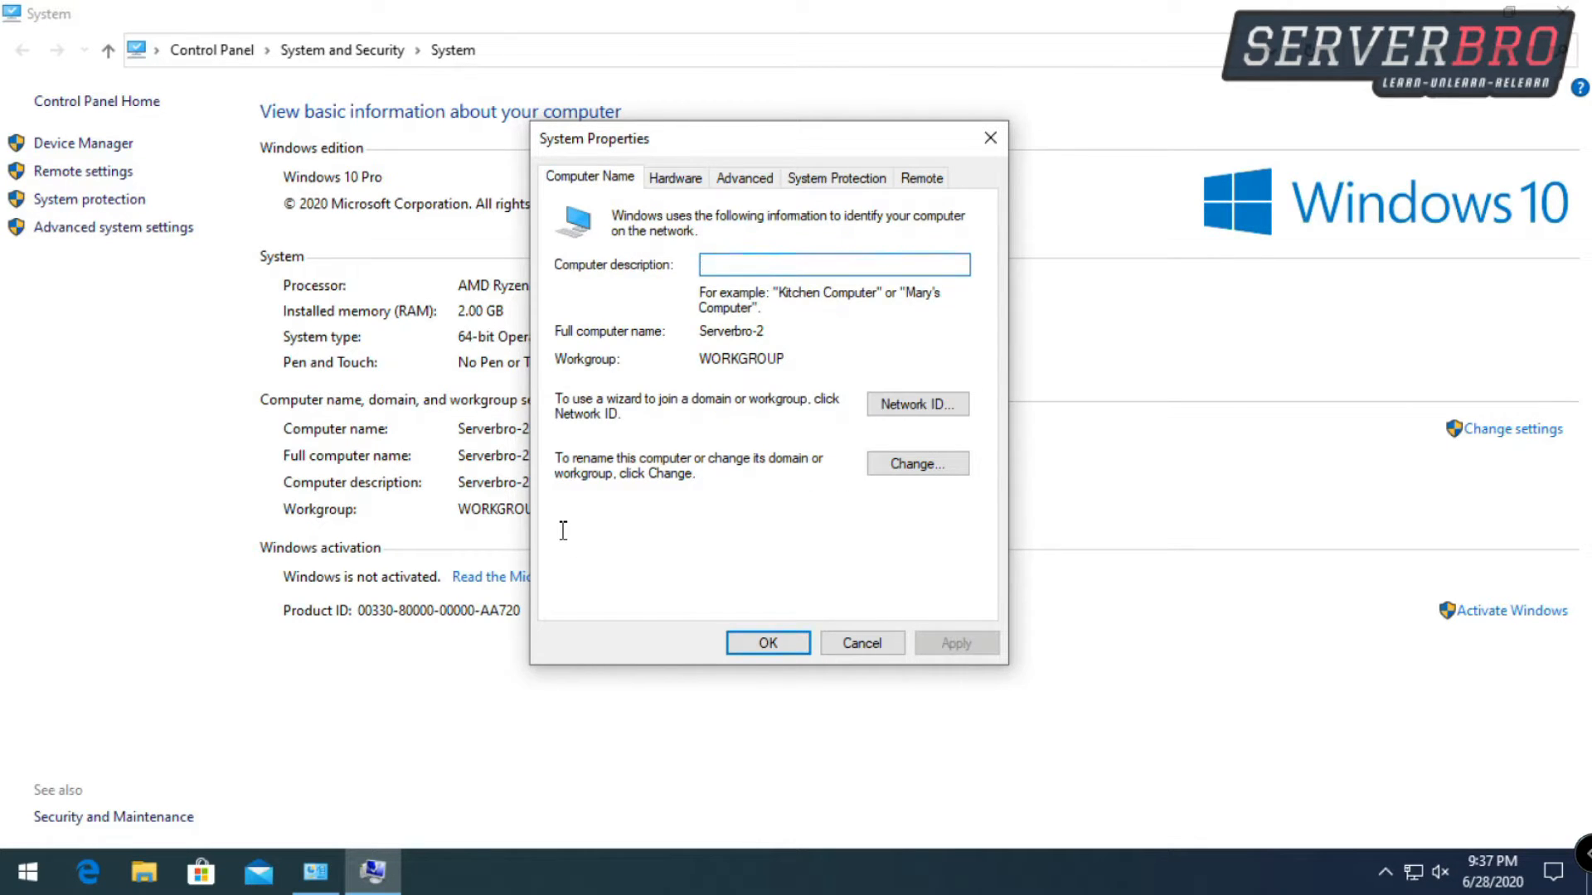
drag(780, 264, 698, 264)
click(779, 265)
click(921, 179)
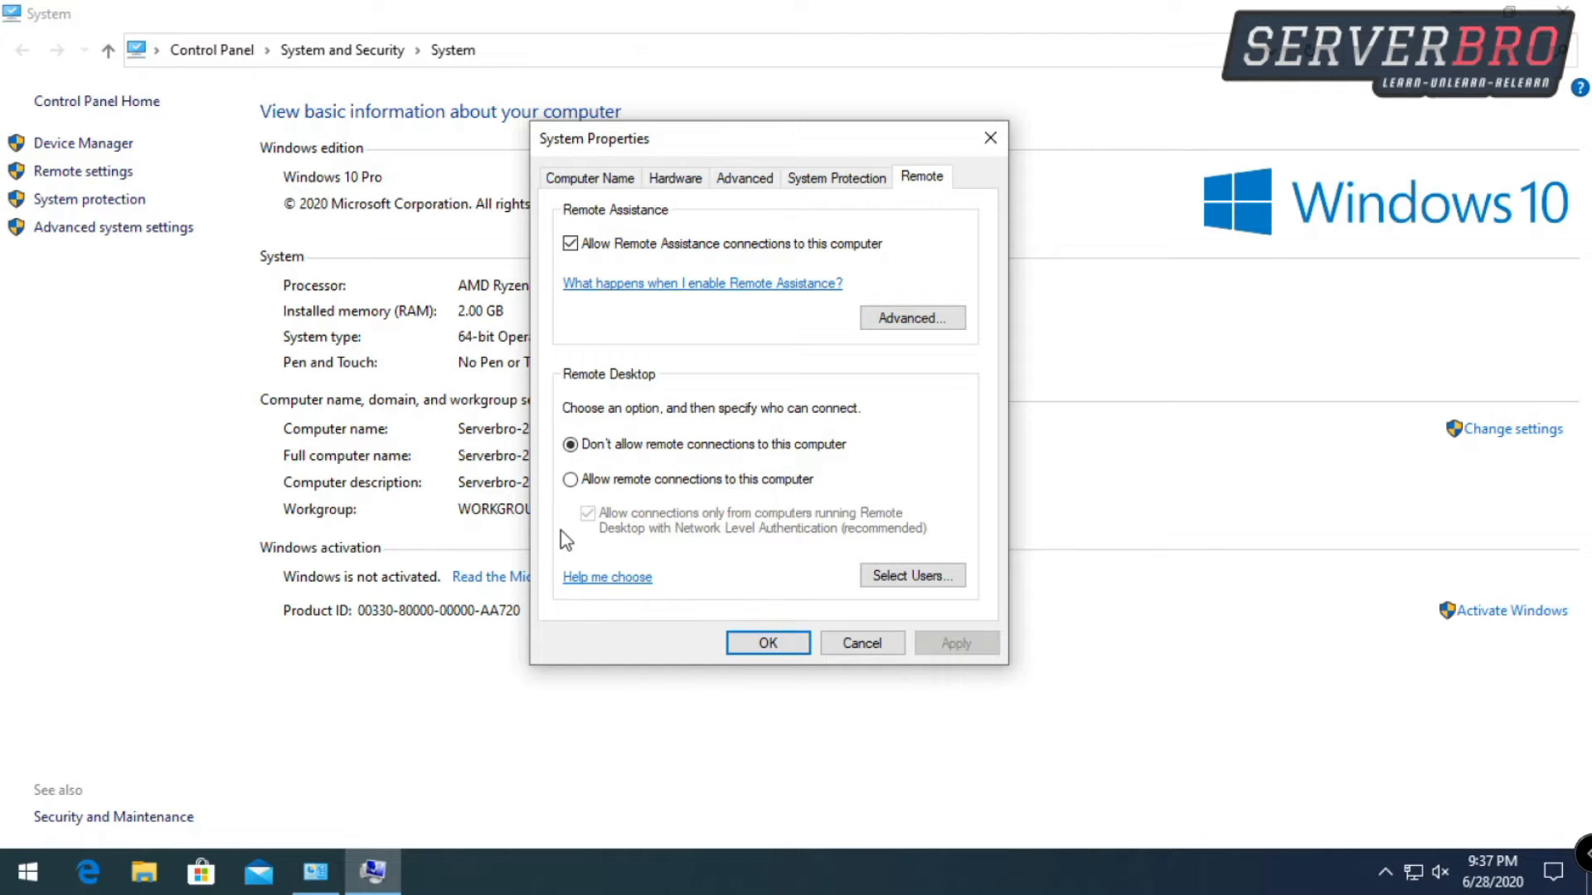
drag(833, 148, 685, 133)
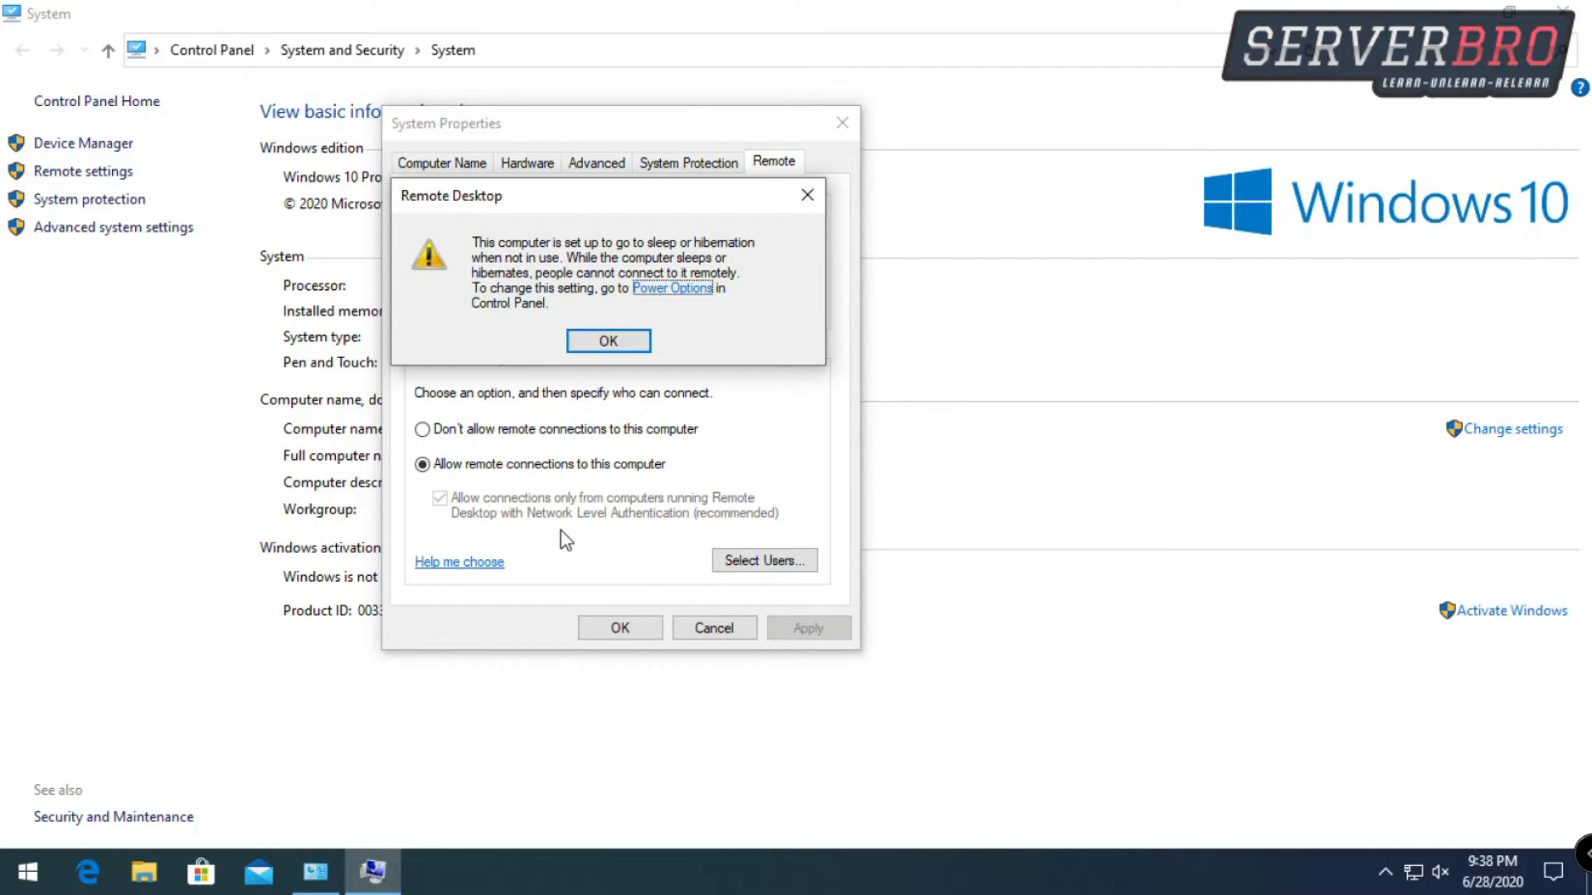
Step: Set both turning off the display and putting the computer to sleep to Never in the Balanced power plan, and save the changes
click(672, 288)
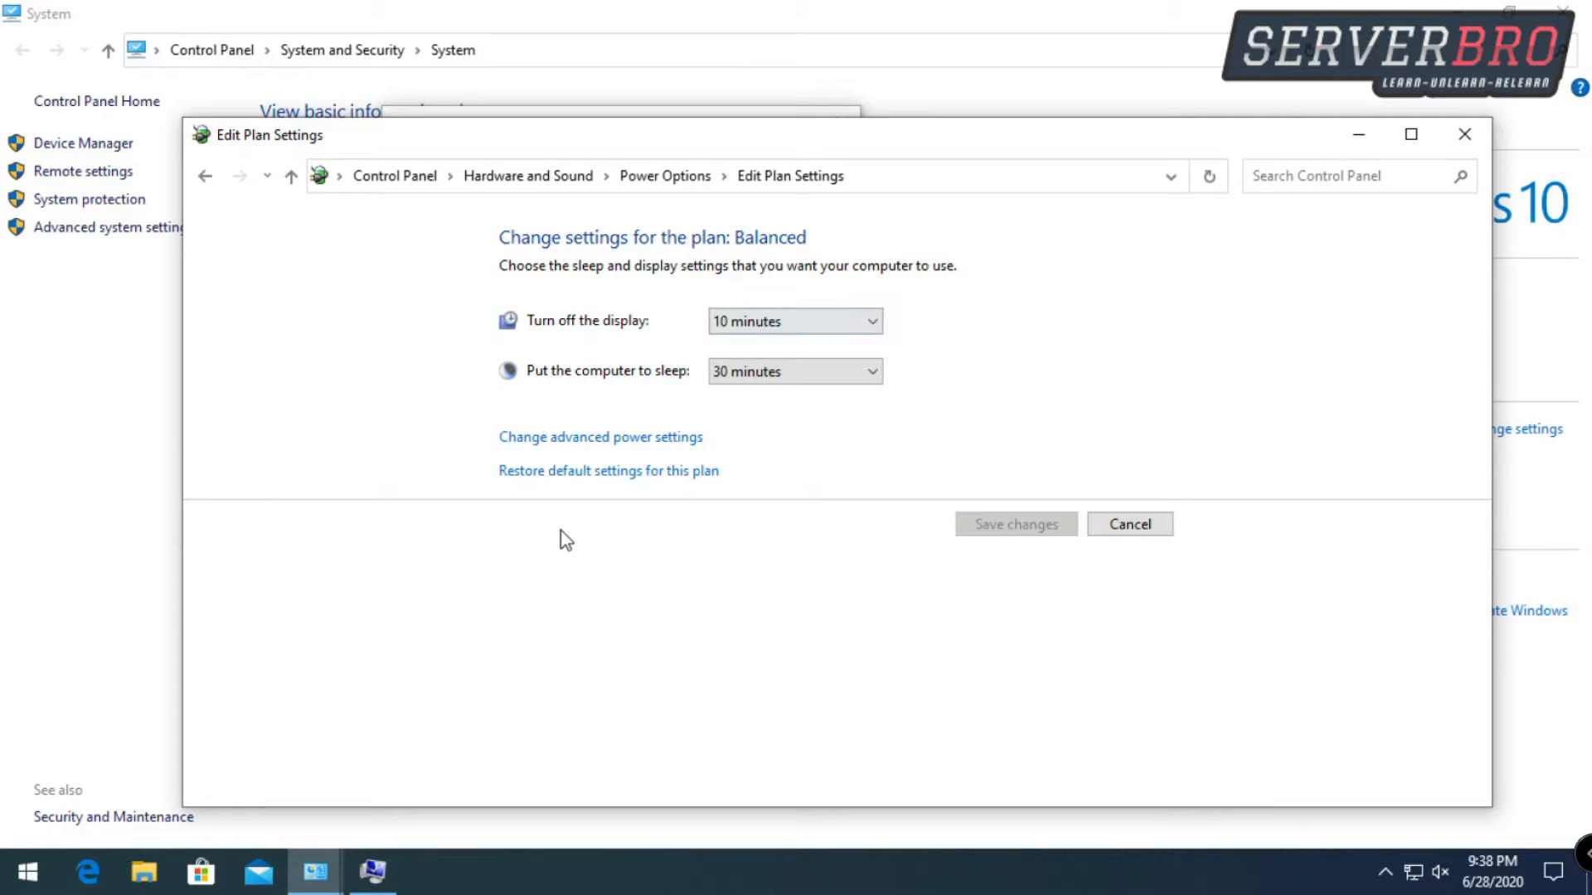
click(795, 321)
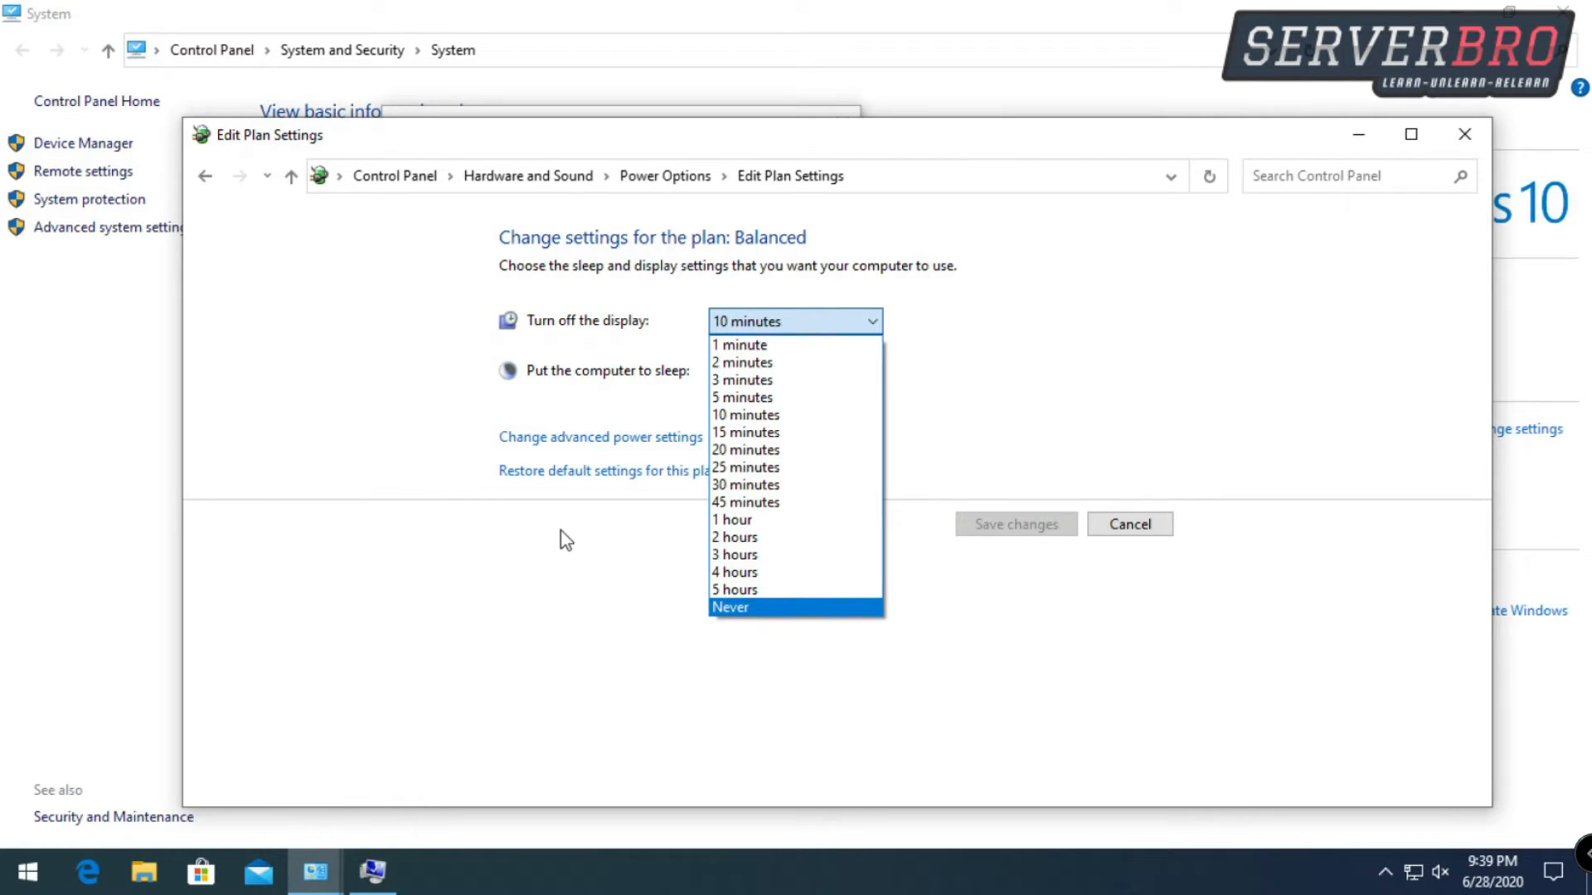
key(Return)
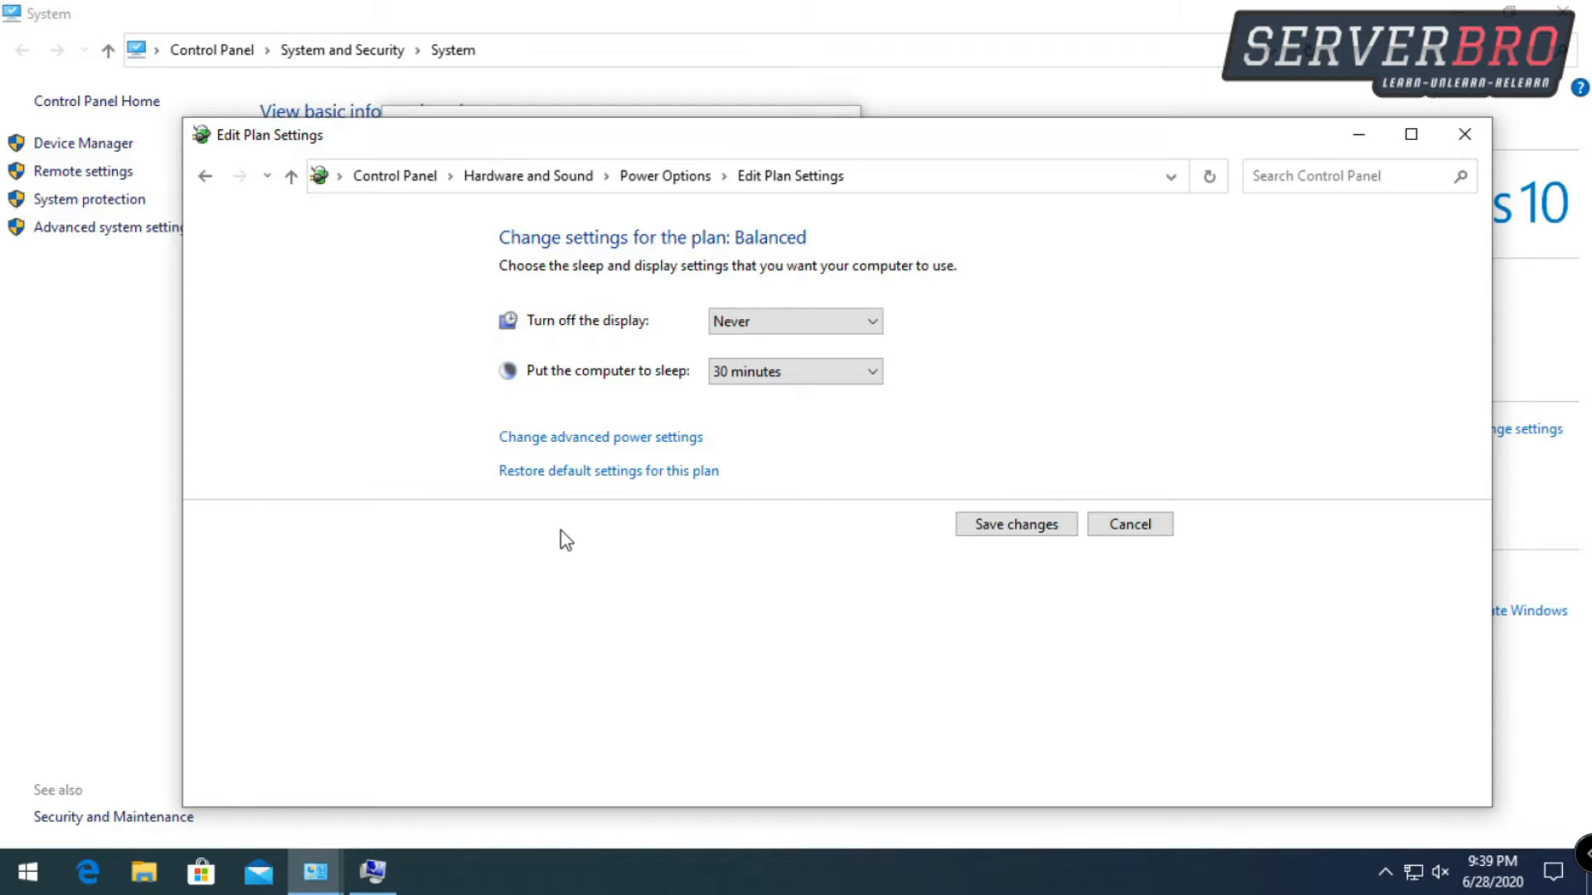
key(Tab)
key(alt+Down)
key(End)
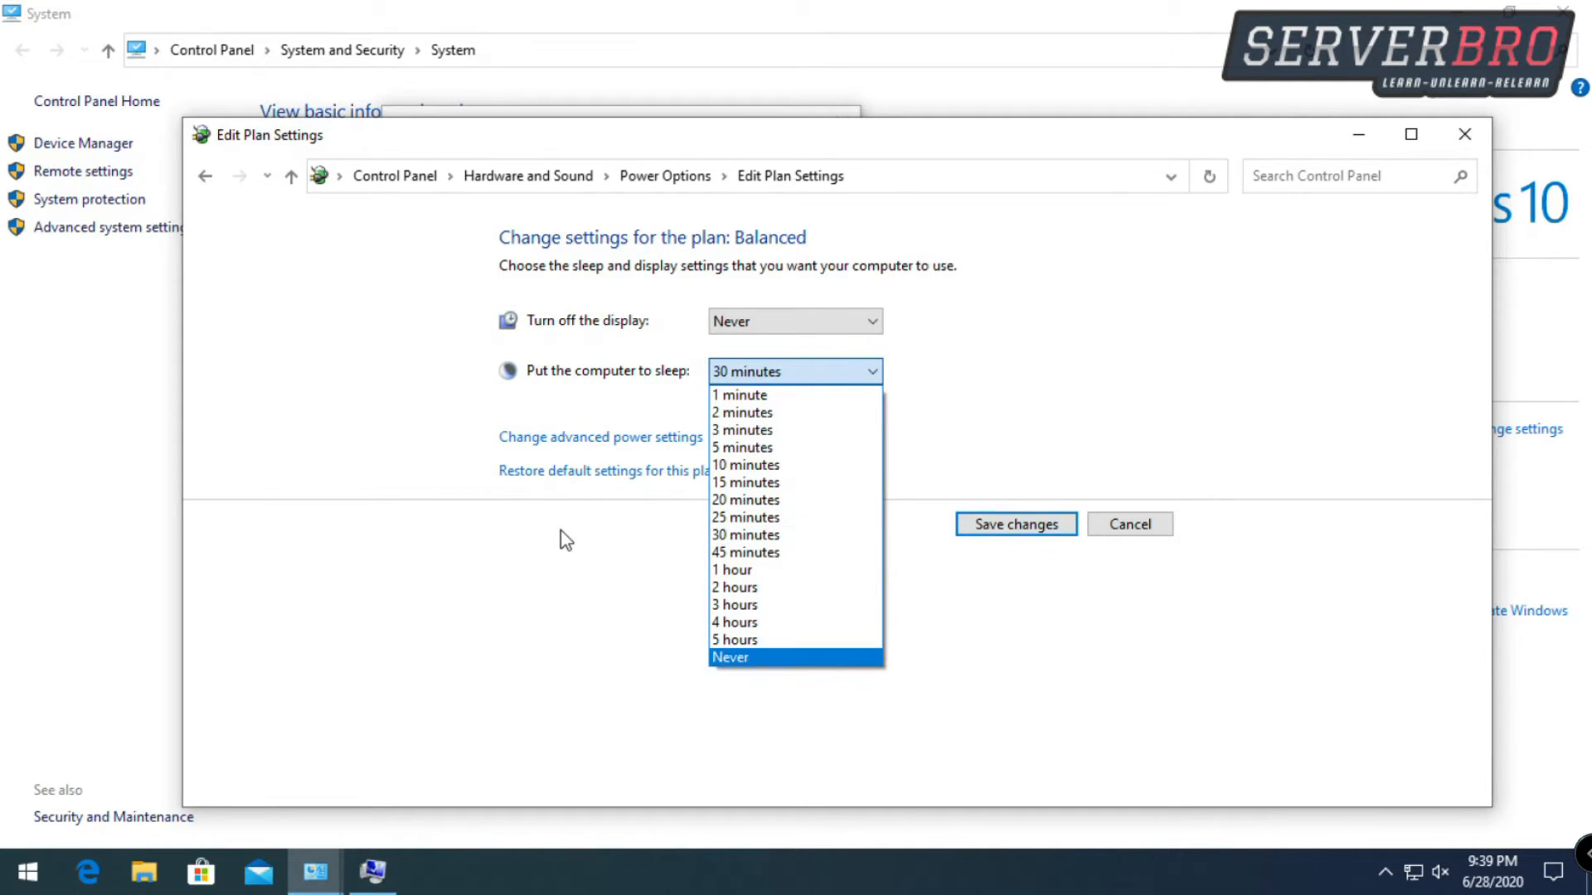
key(Return)
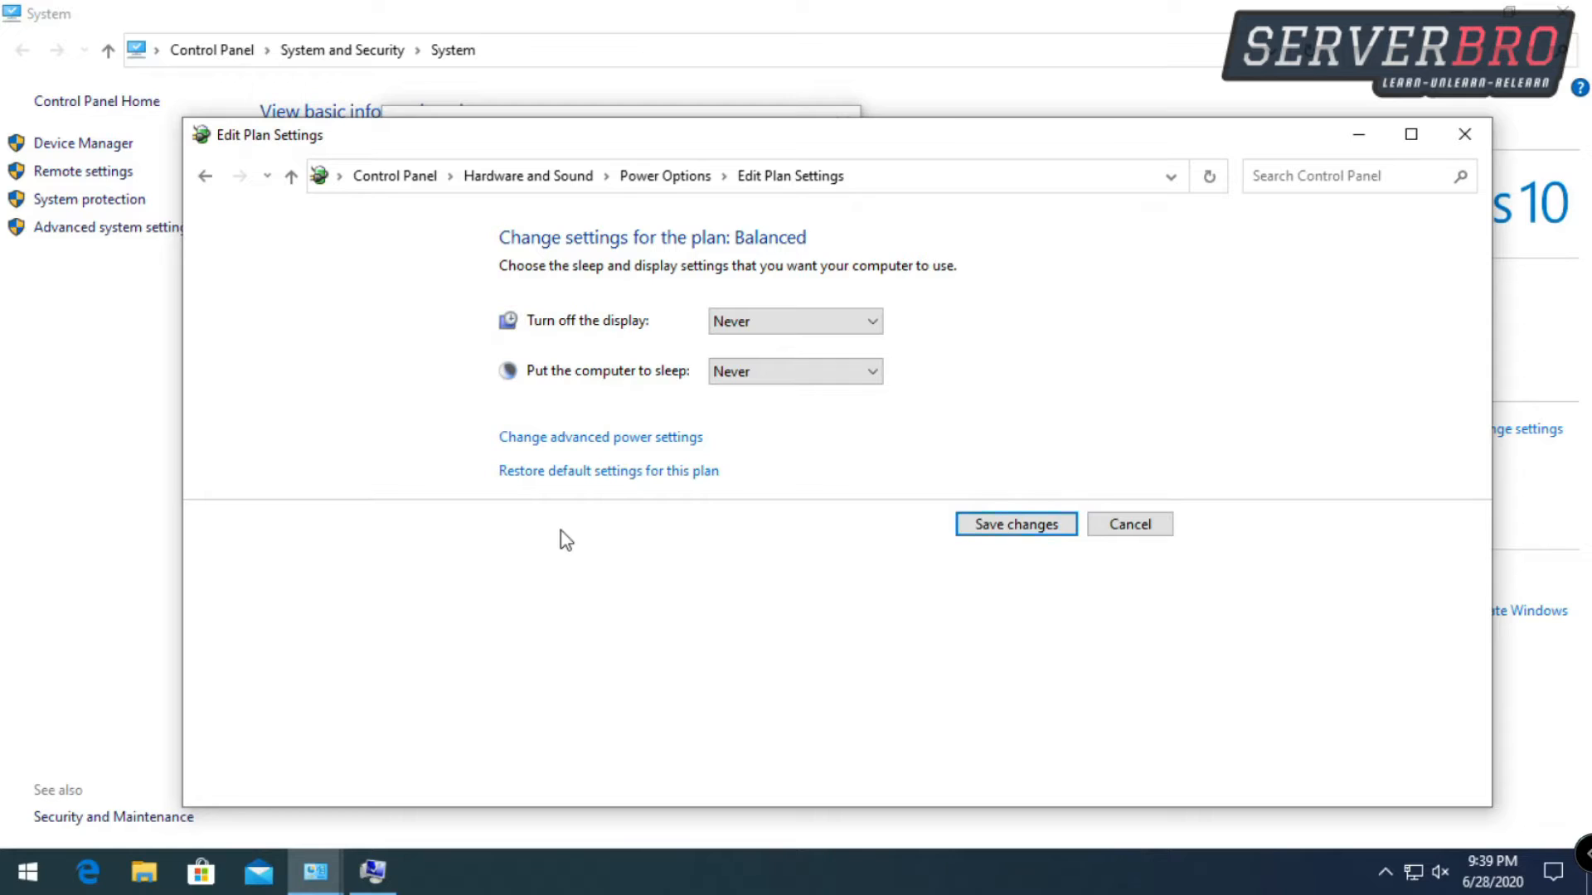
key(Return)
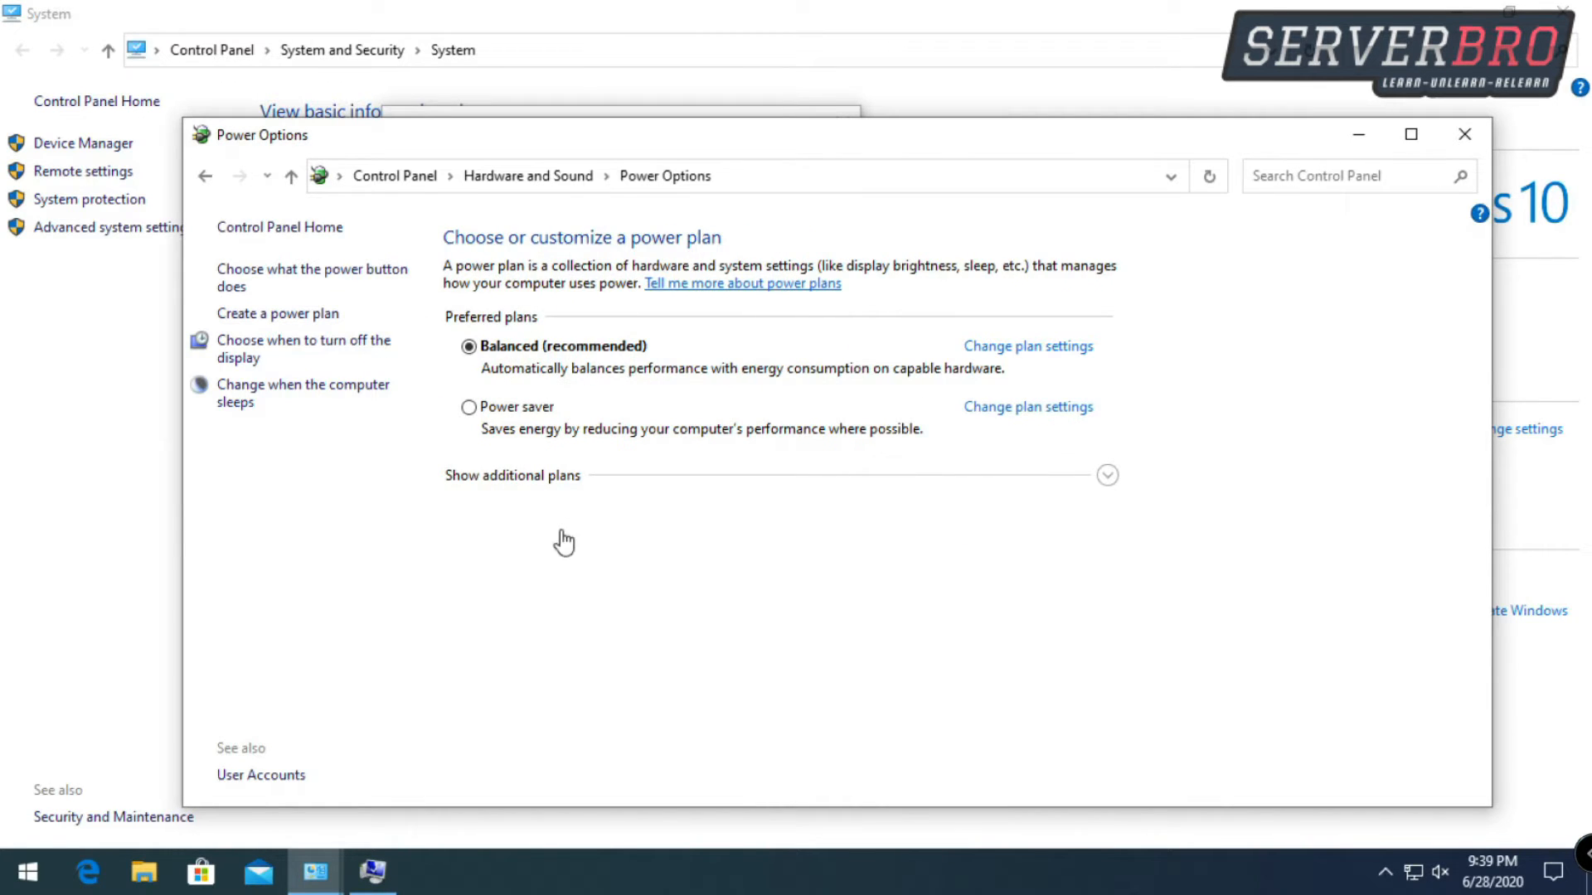
key(alt+F4)
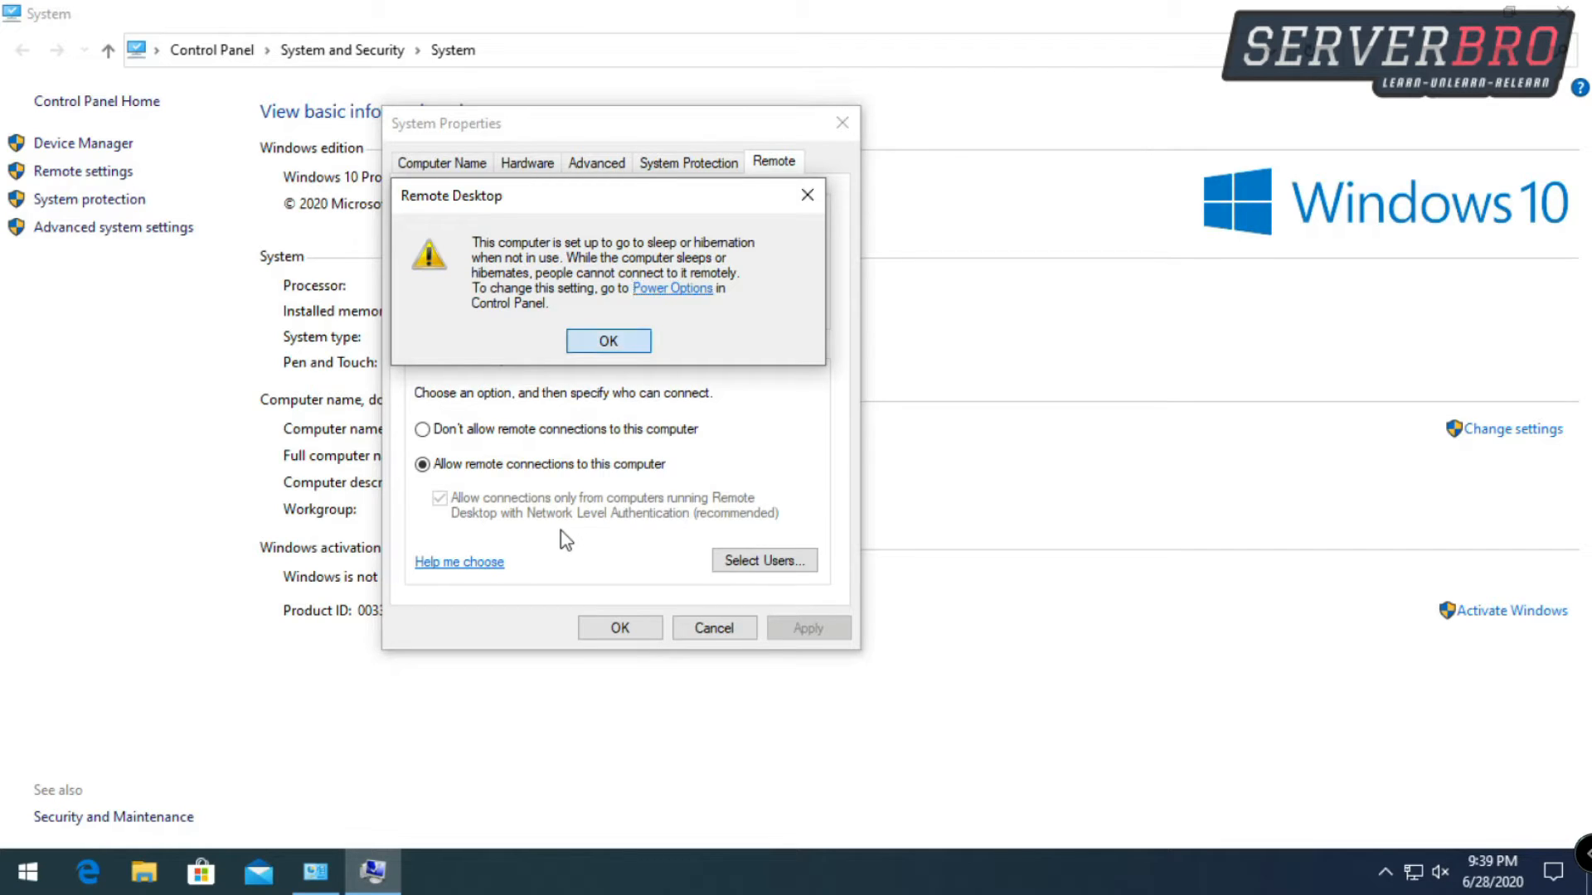
Step: Turn off the Network Level Authentication requirement for Remote Desktop, apply the change and close System Properties
key(Return)
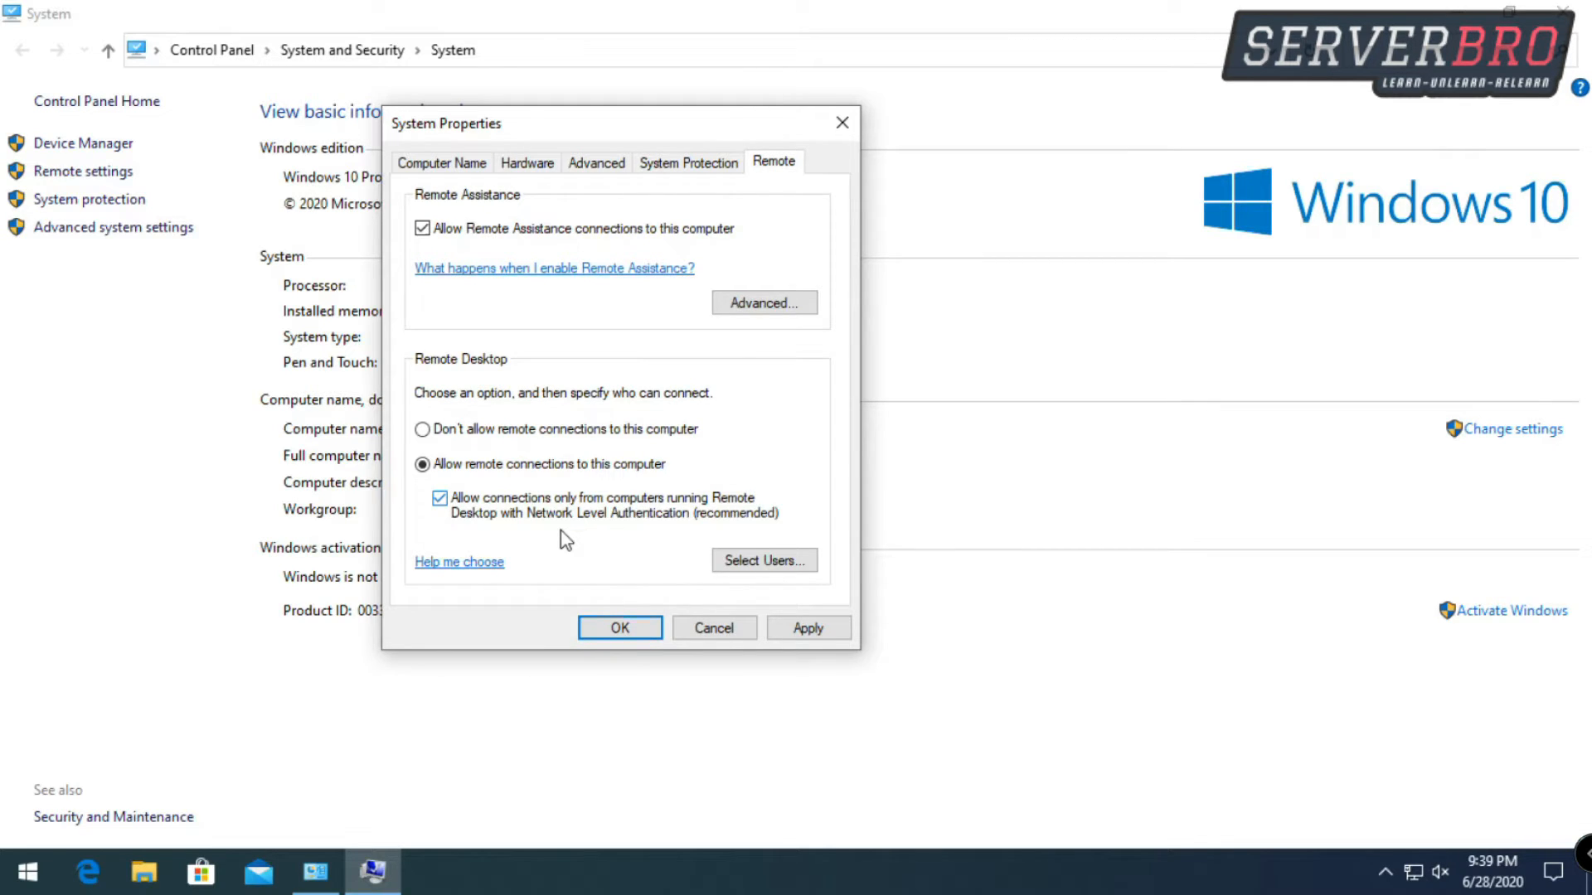
click(562, 531)
click(808, 628)
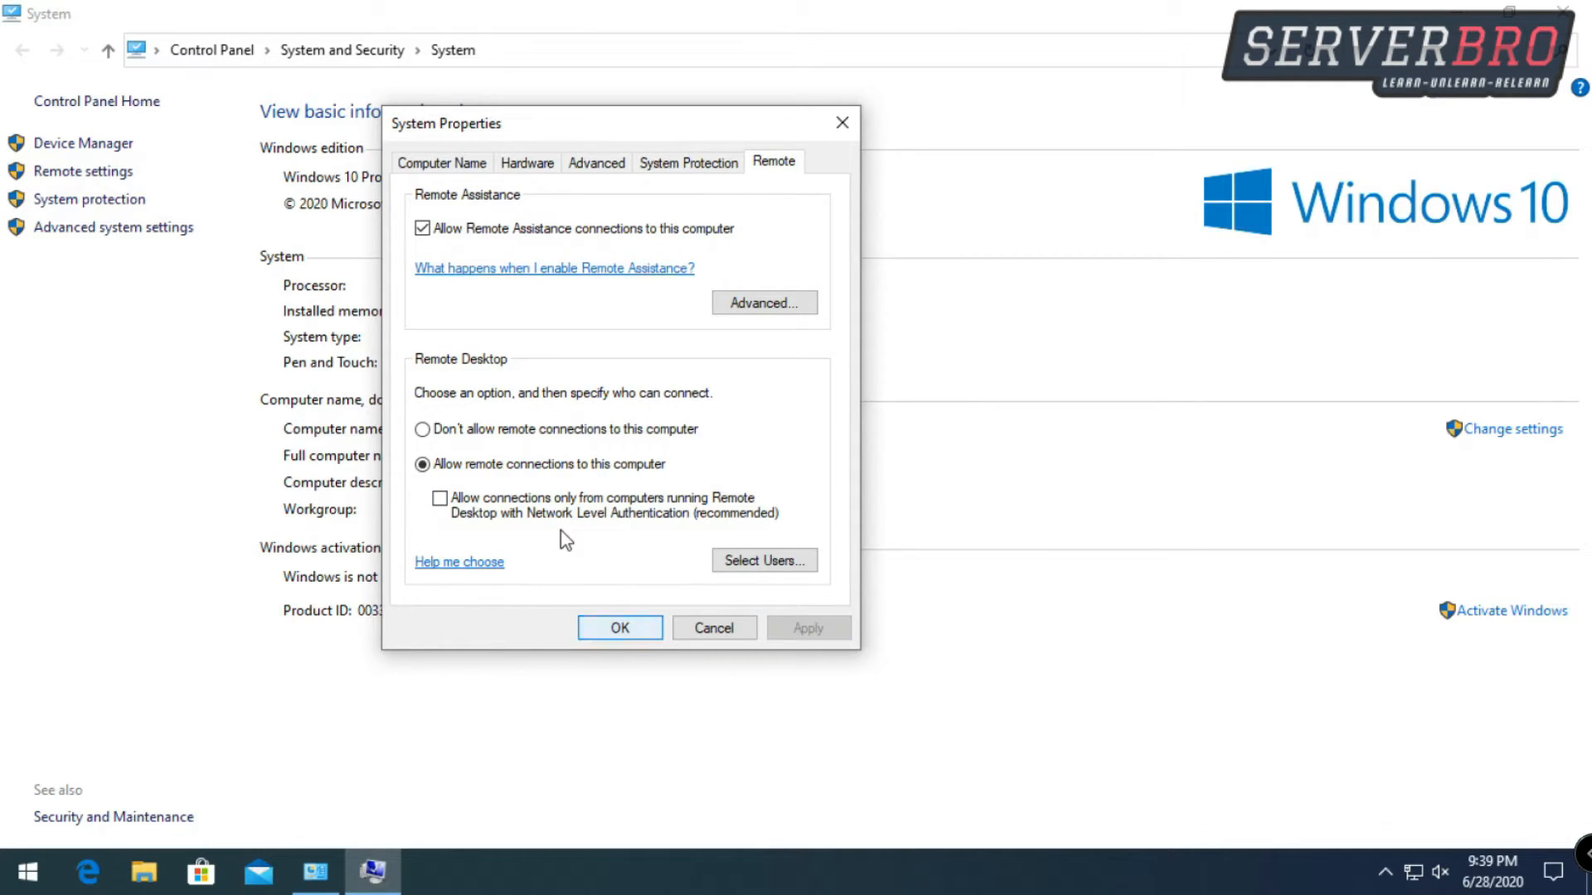
click(620, 628)
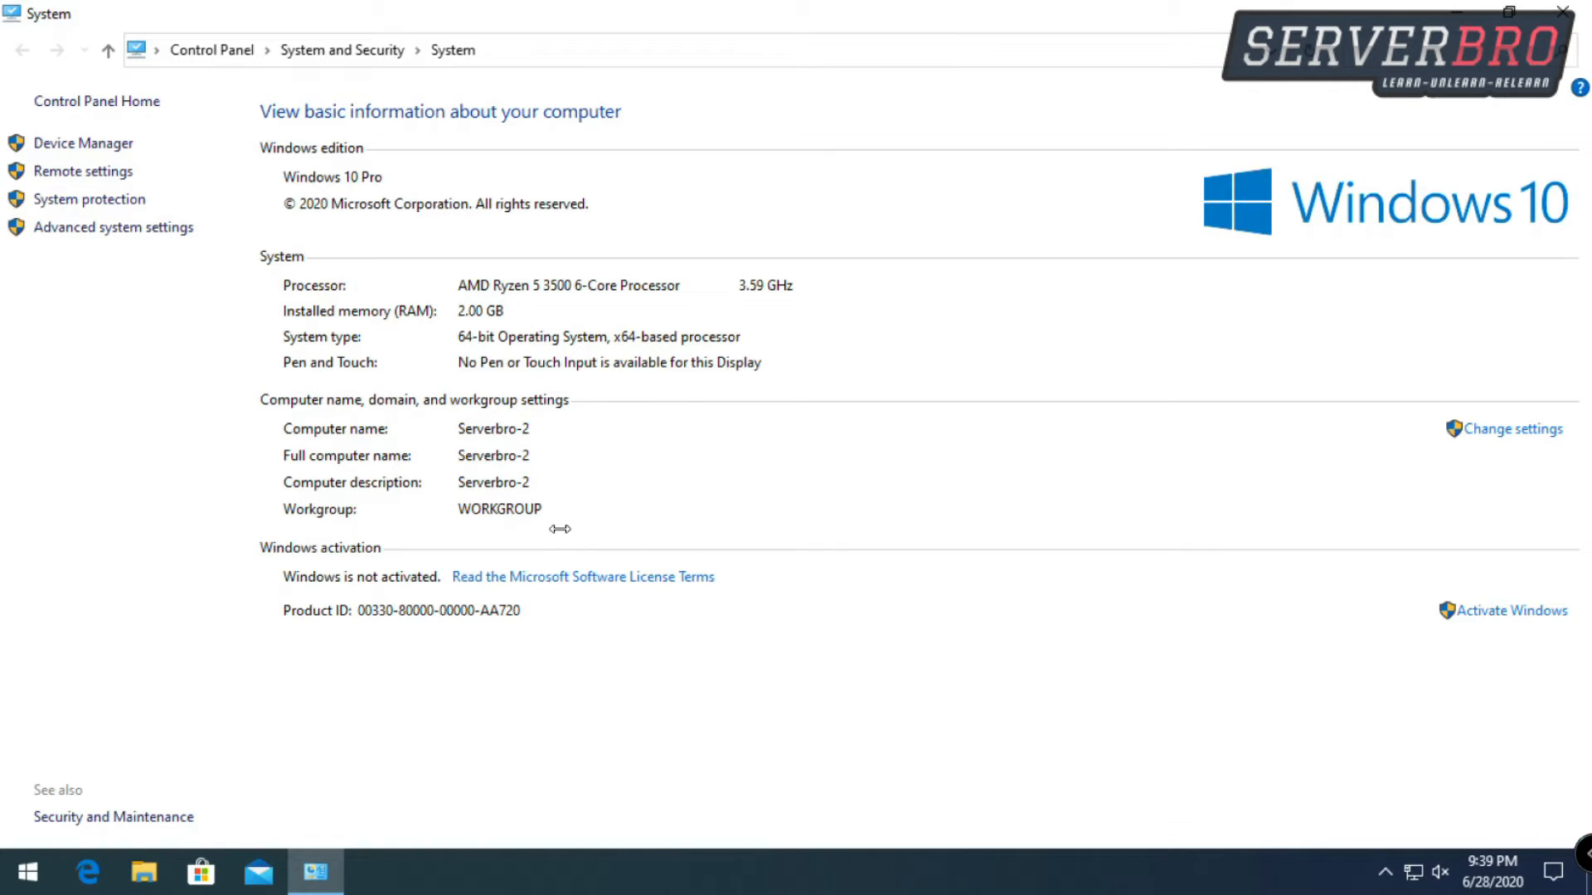
Step: Switch to the Serverbro-1 machine and open Remote Desktop Connection through a search for "rdp"
click(2, 145)
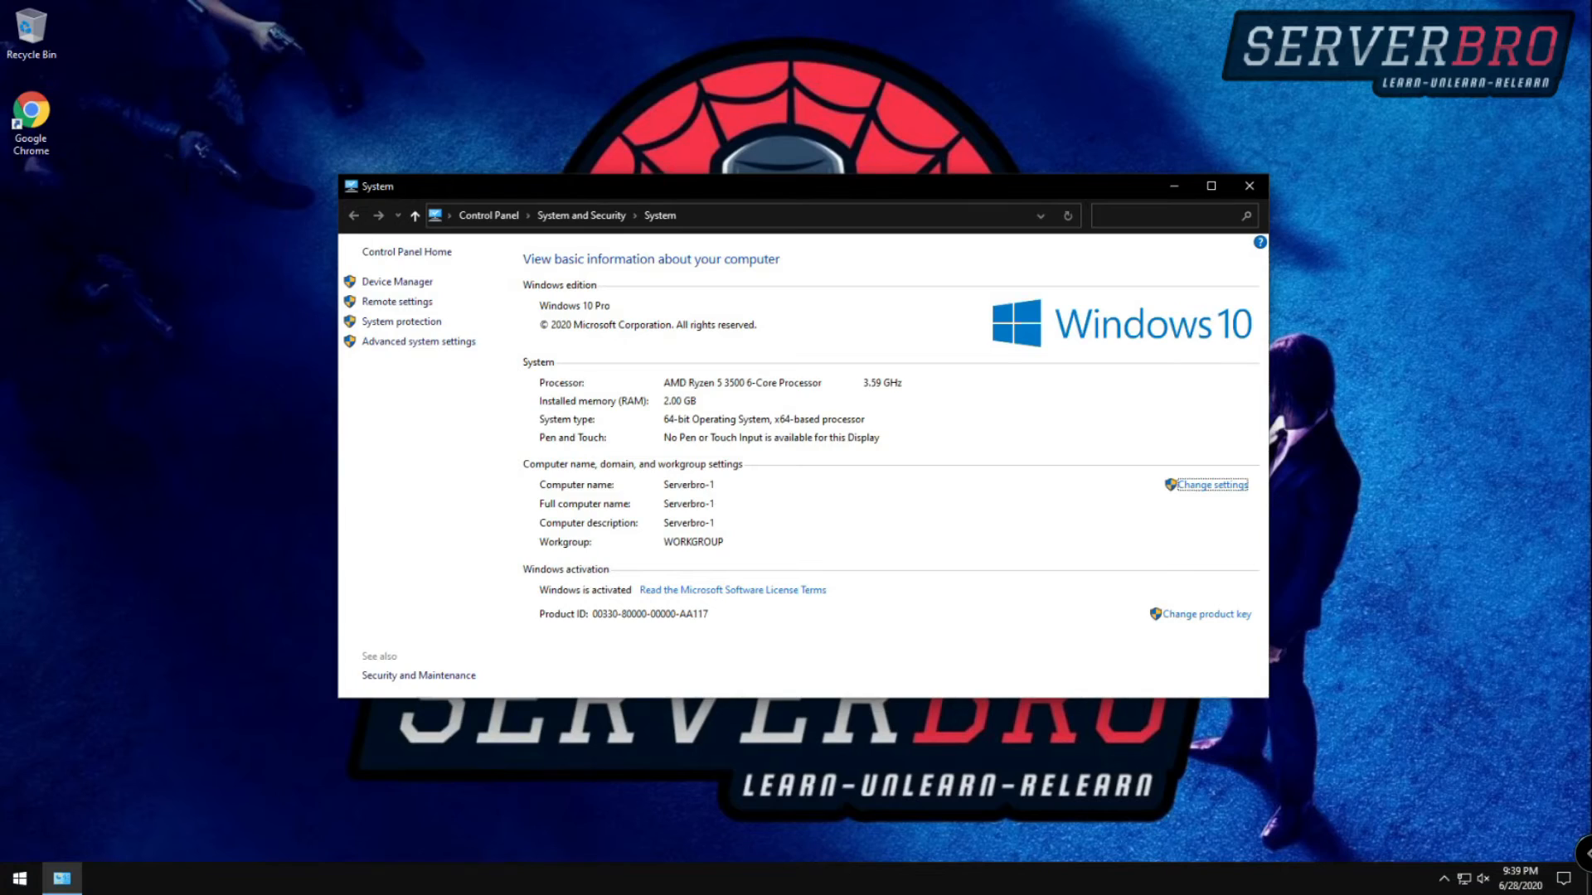
key(super)
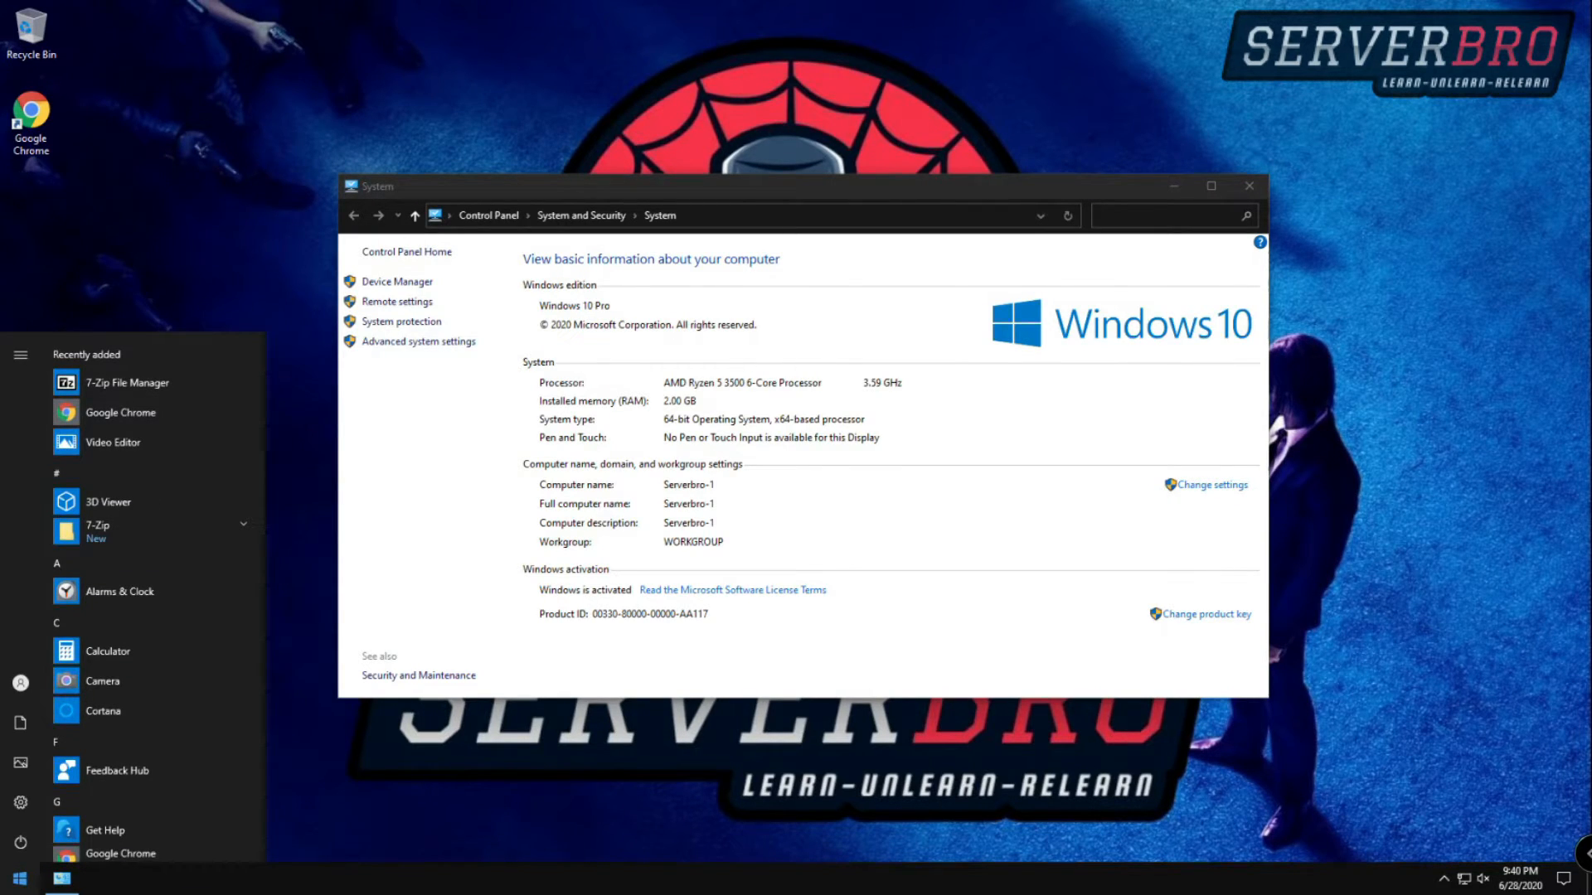
text(rdp)
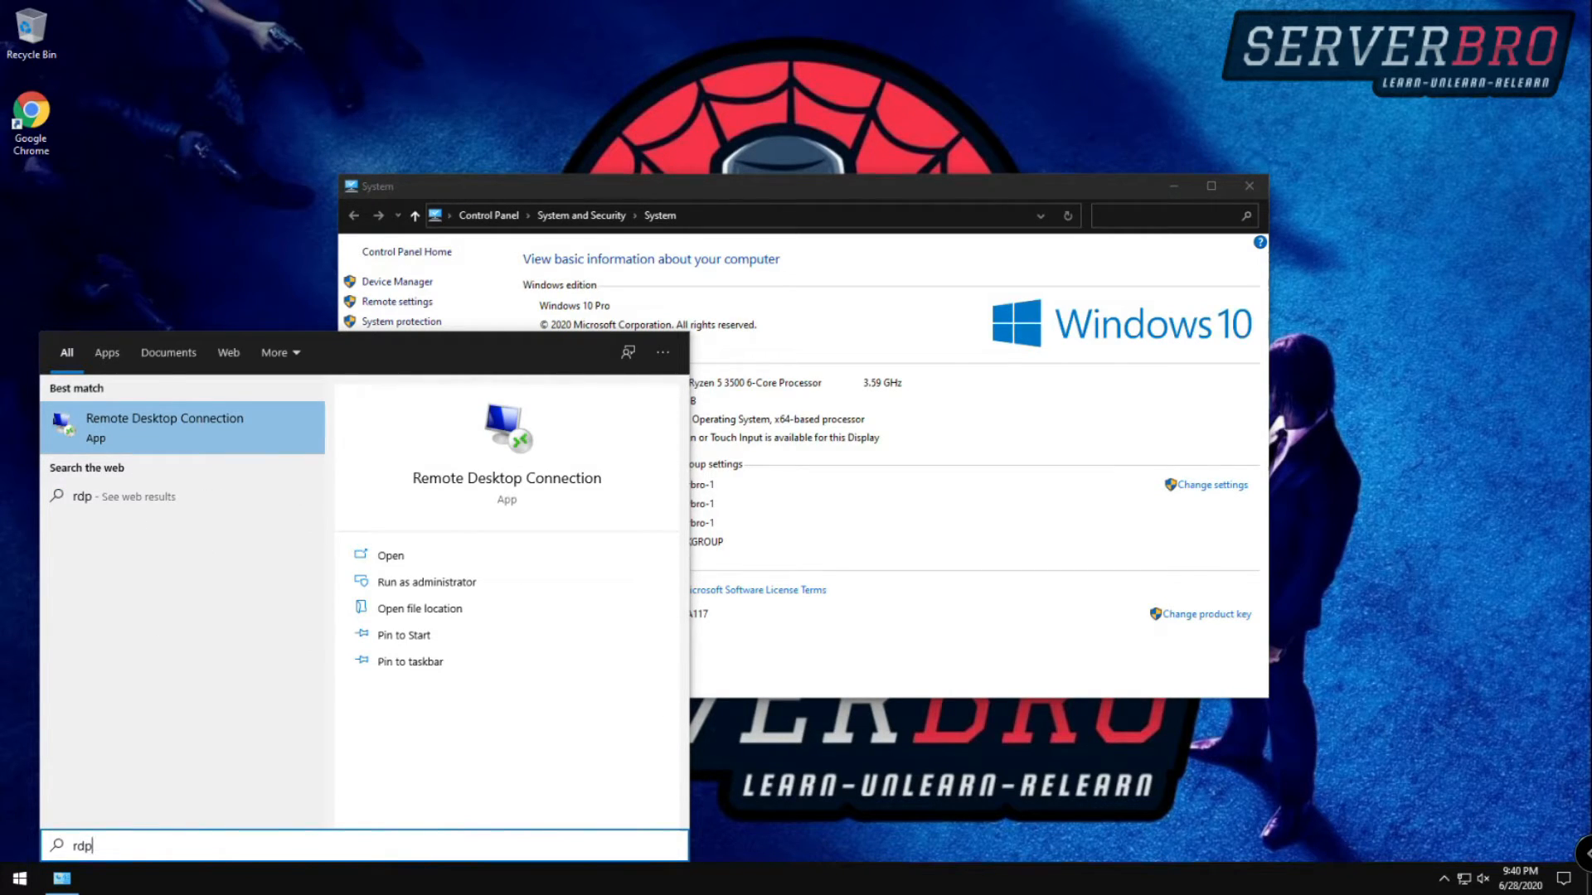
key(Return)
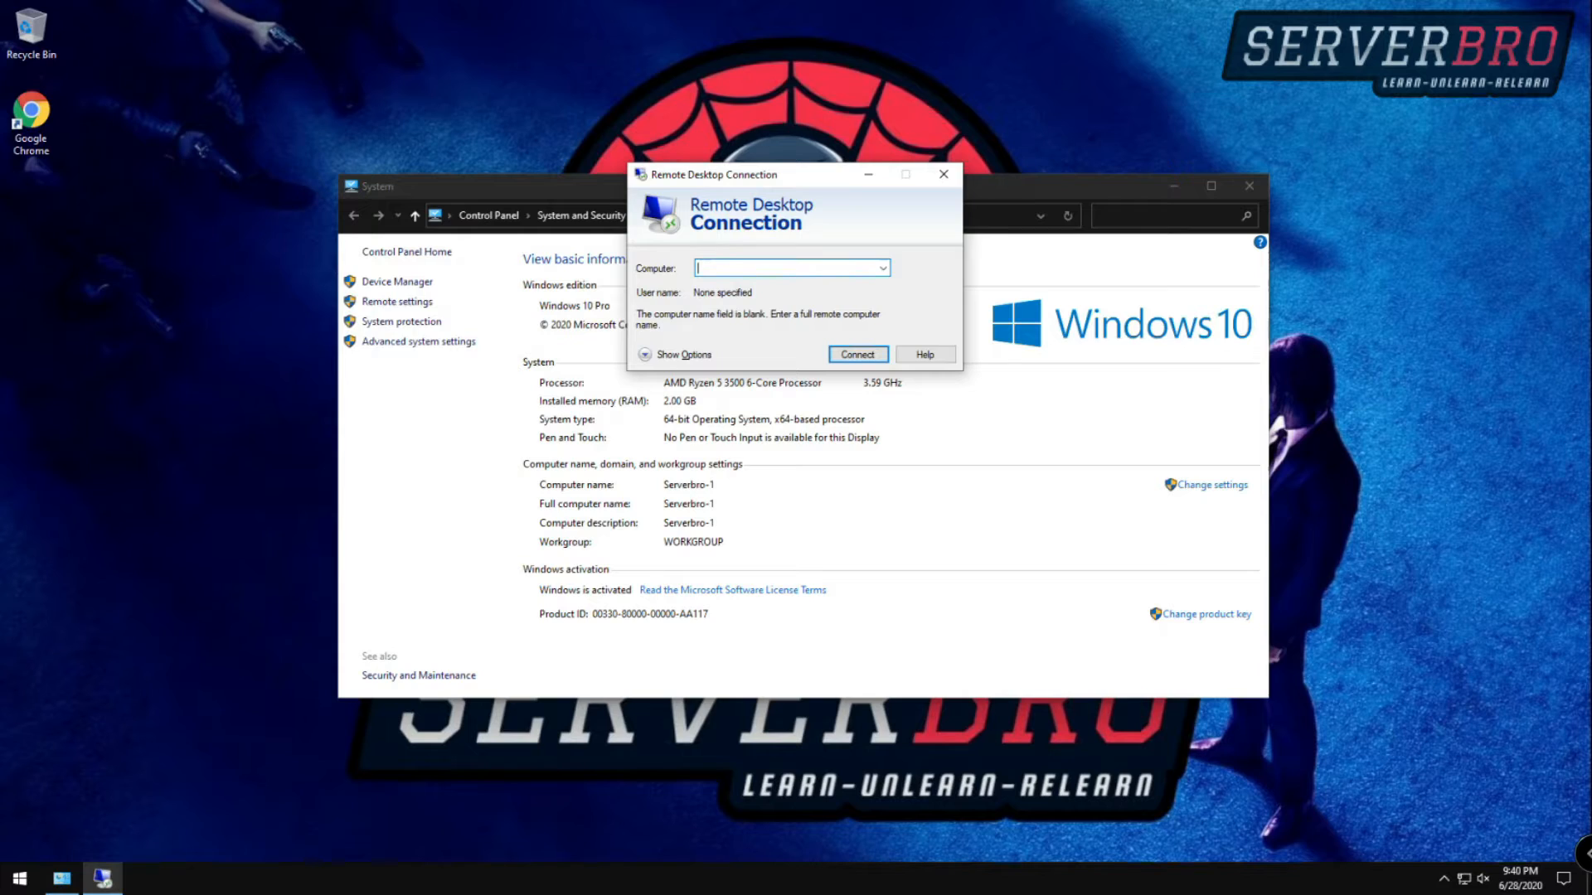
Step: Start a remote connection to 10.10.1.19, close the System window on the Serverbro-2 machine and return to Serverbro-1
text(10.10.1.1)
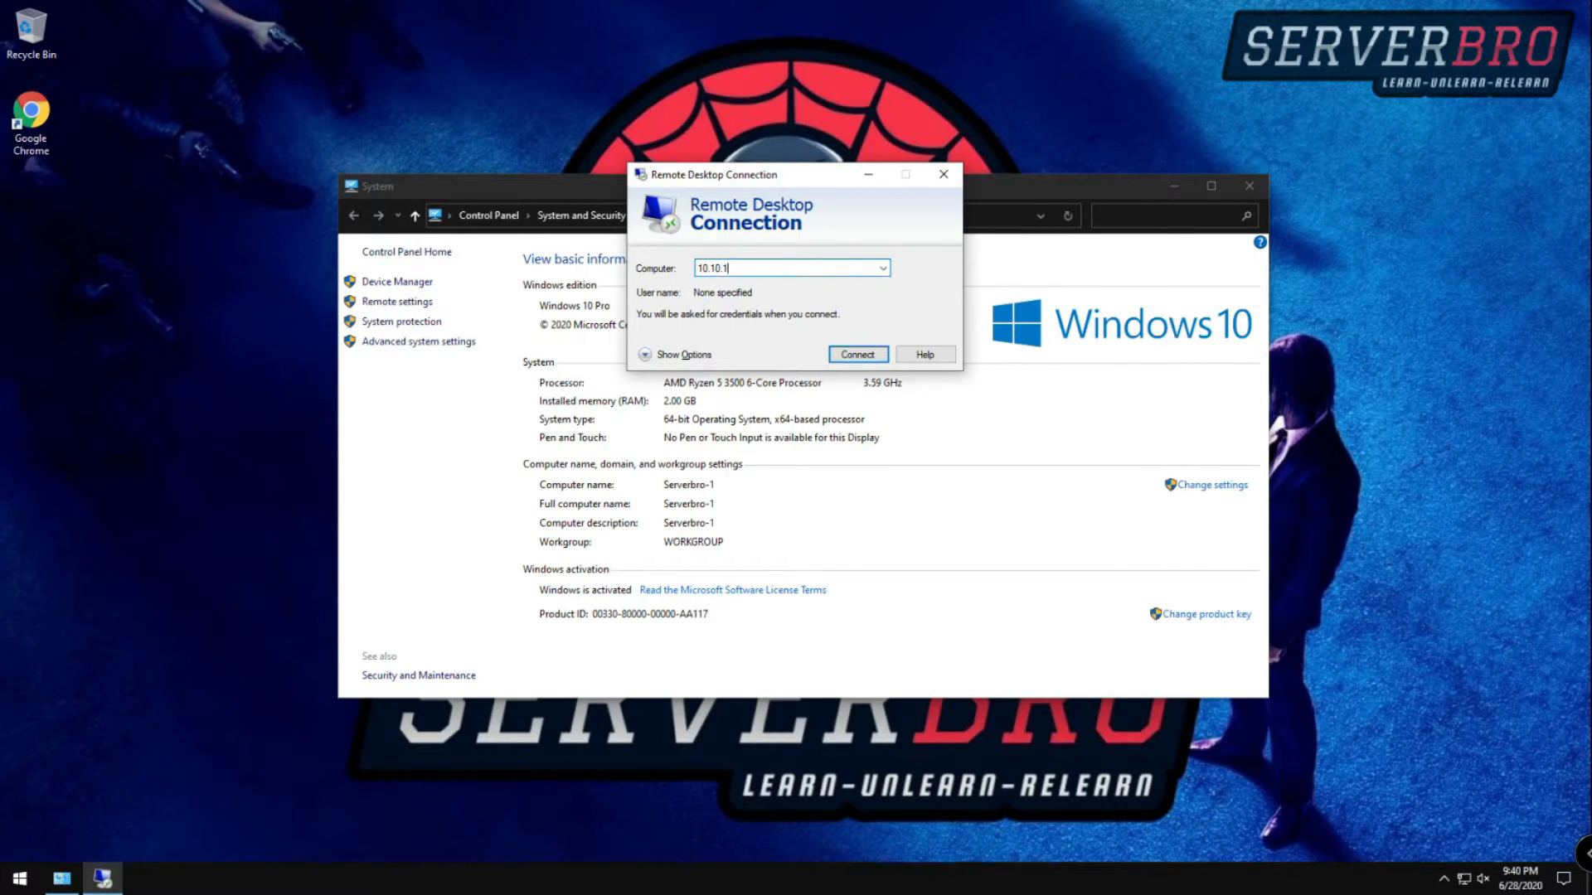
text(9)
key(Return)
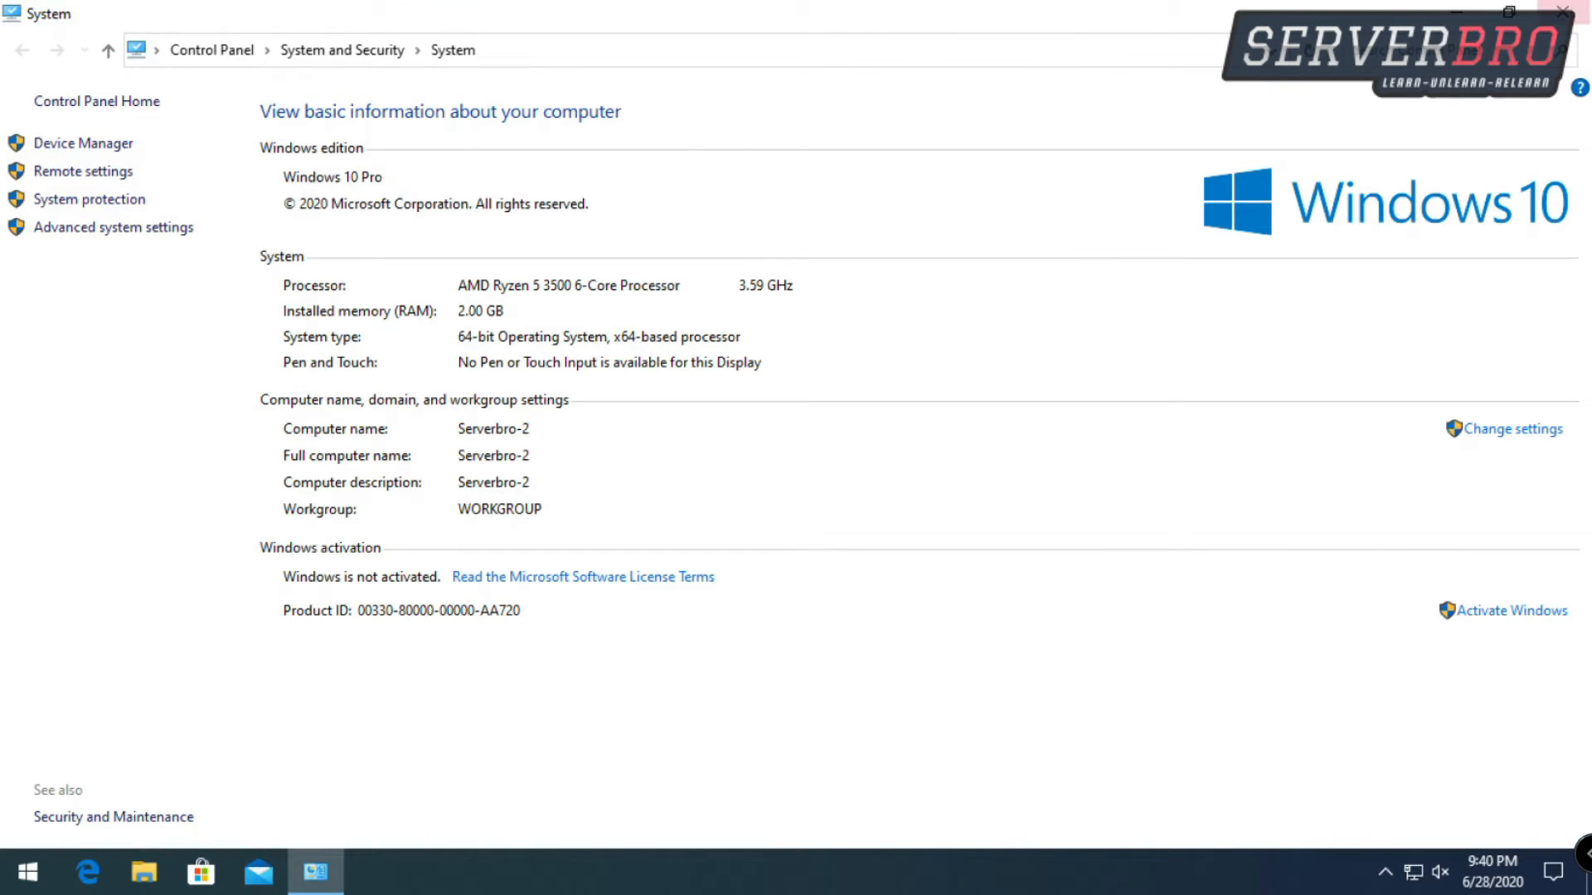
click(1562, 12)
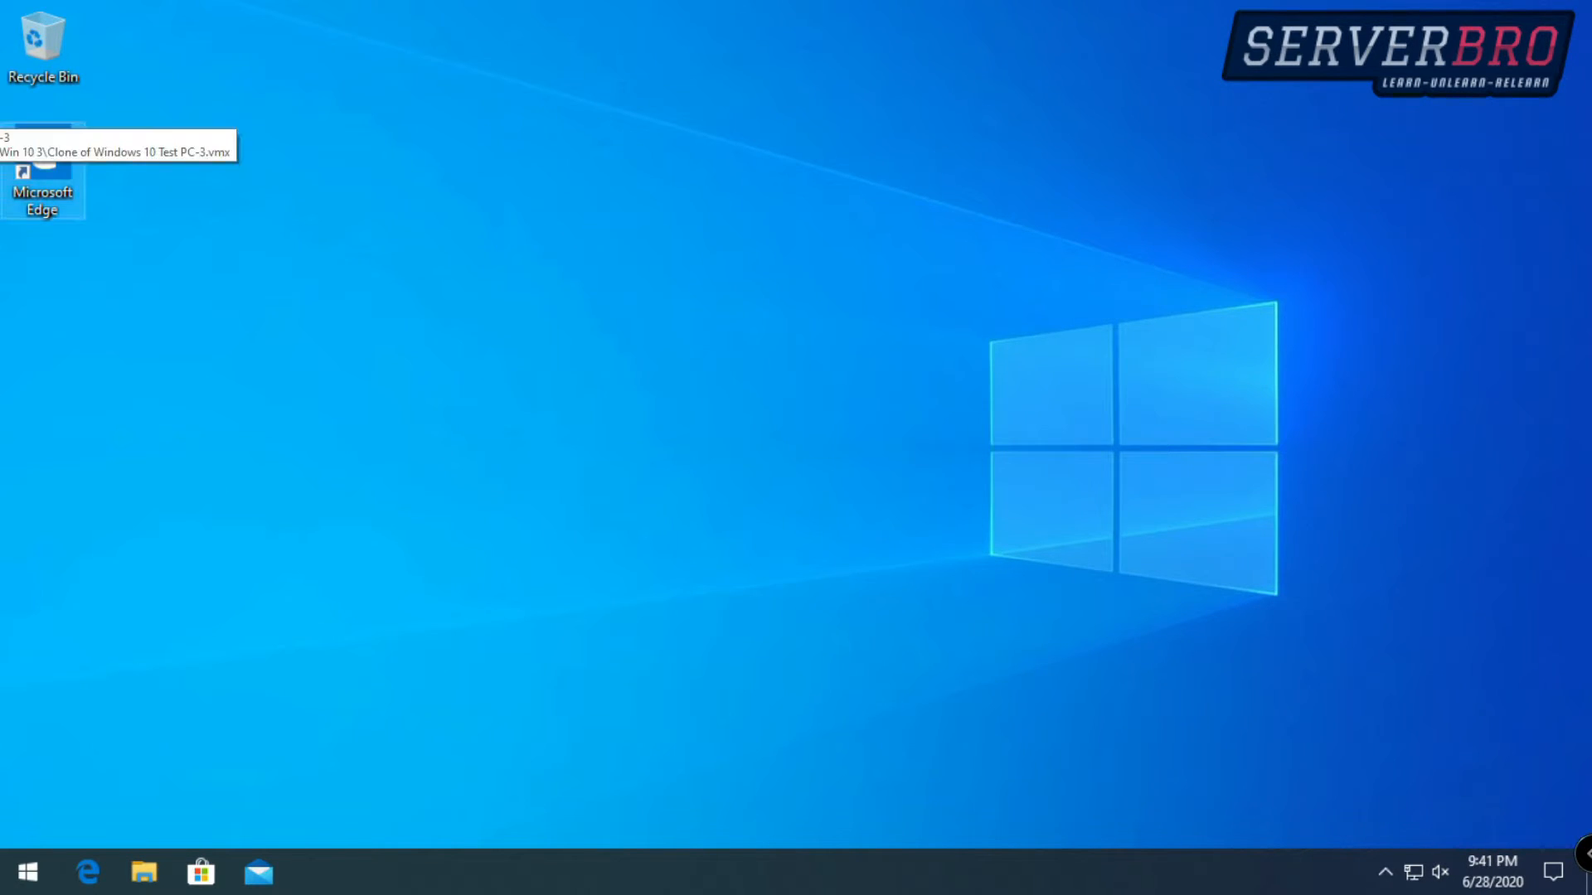
click(1, 136)
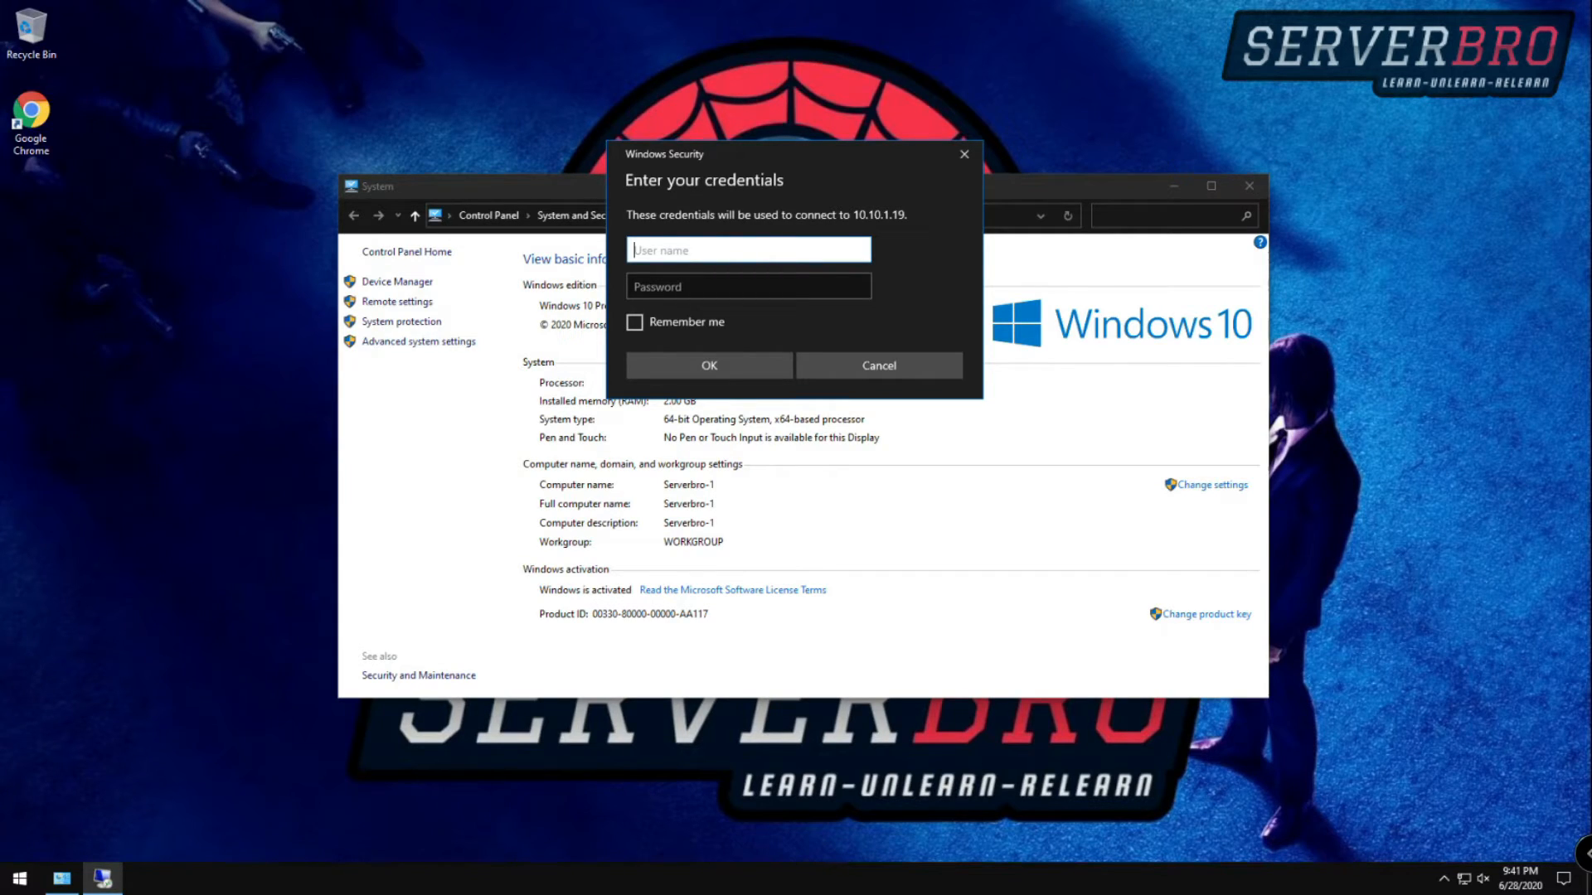
Step: Sign in to the remote computer with the user name SERVERBRO and the account password
text(SERVERBRO)
key(Tab)
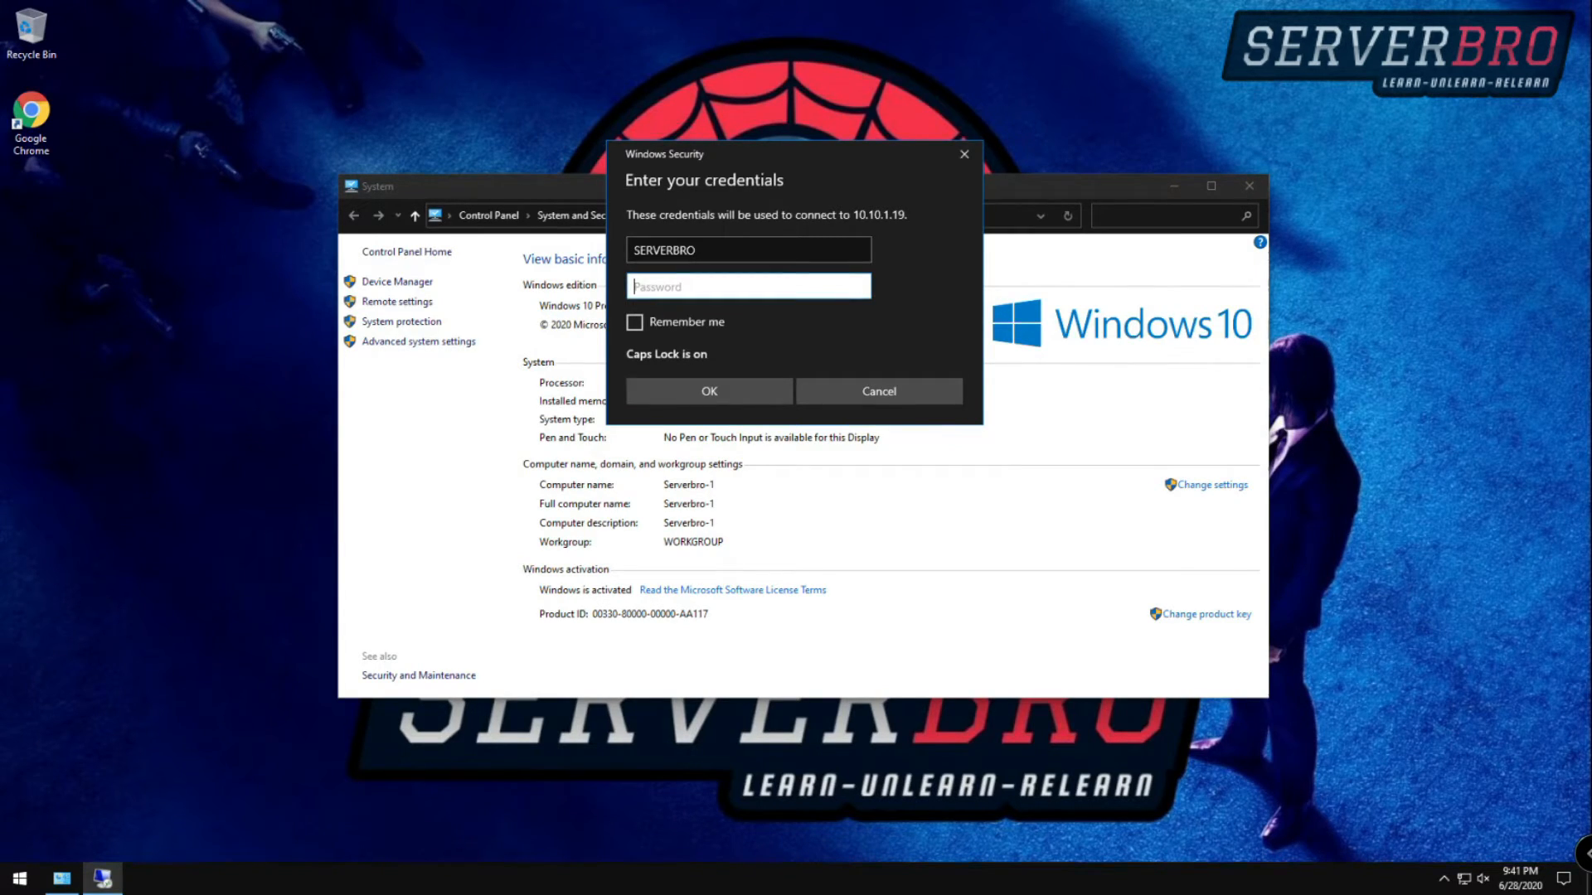
key(Caps_Lock)
text(*****)
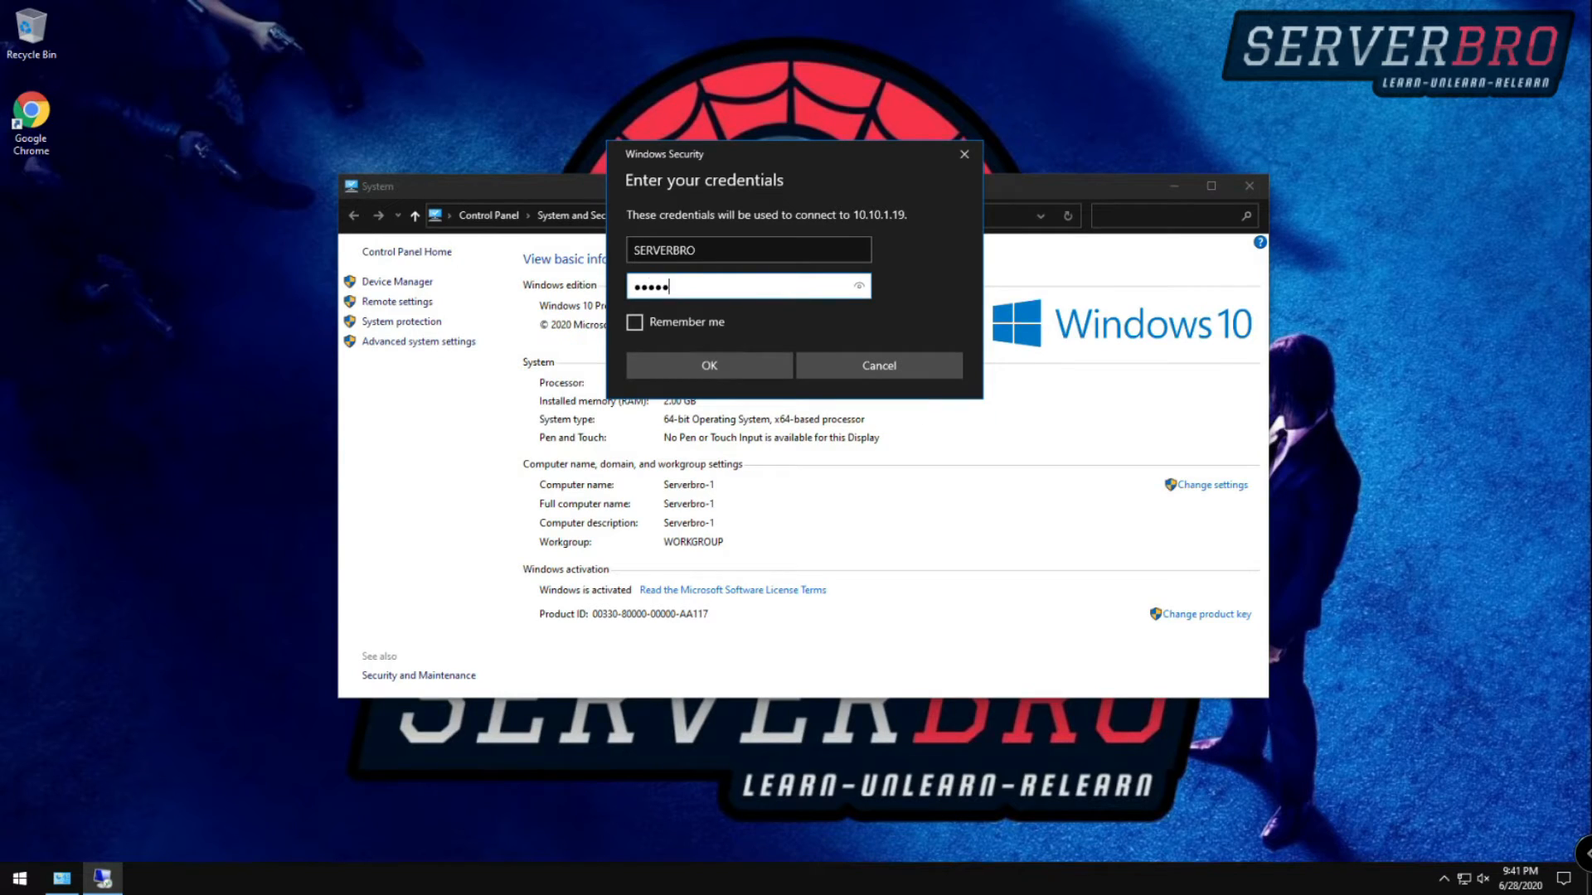
text(****)
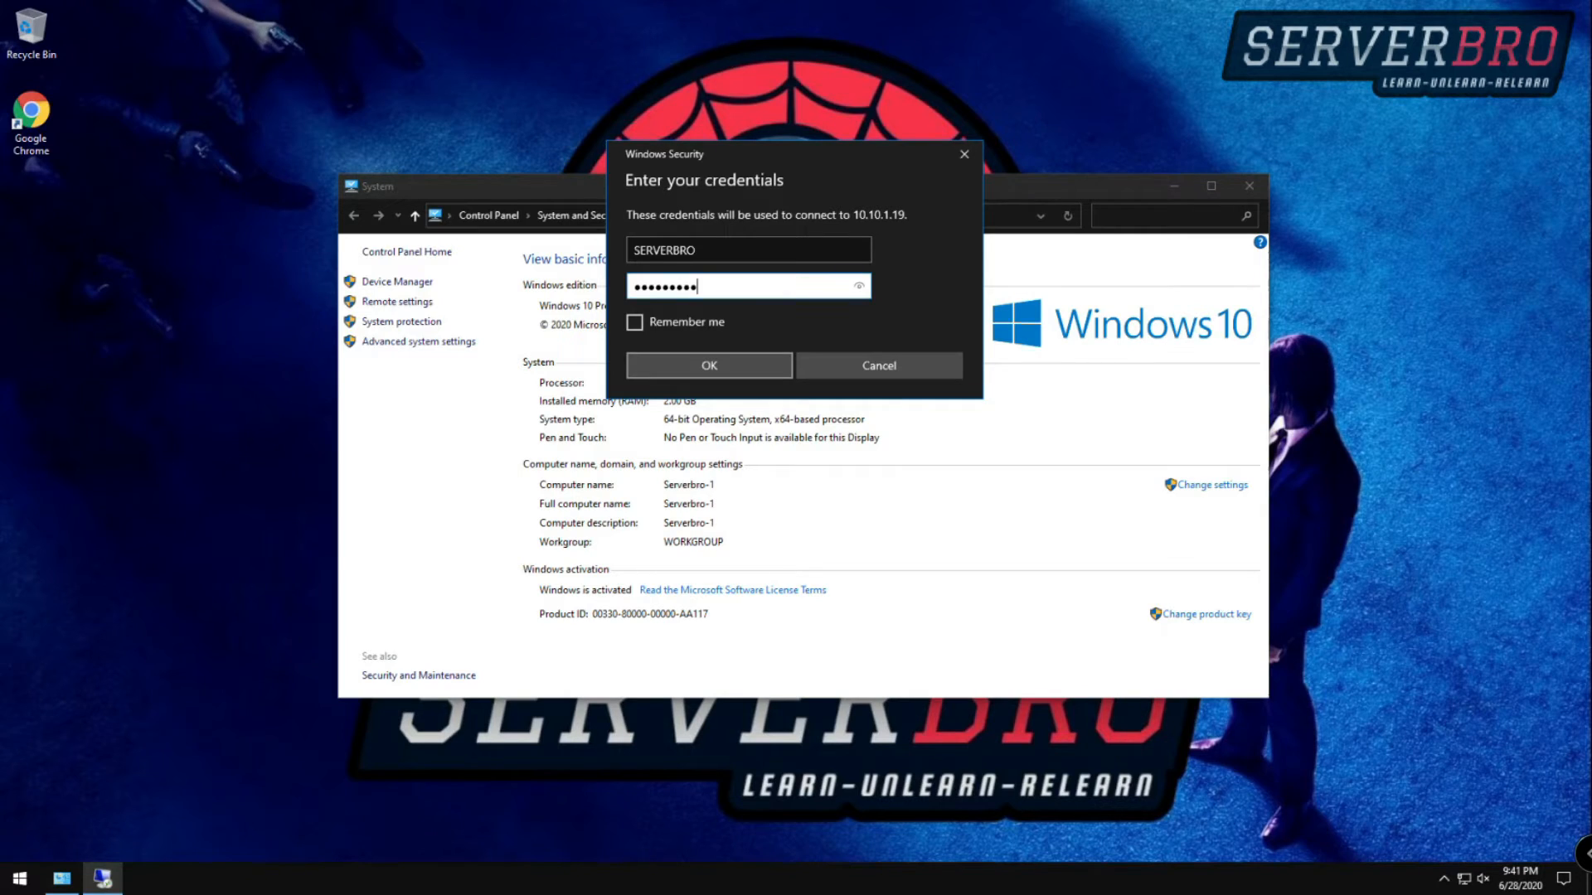
key(Return)
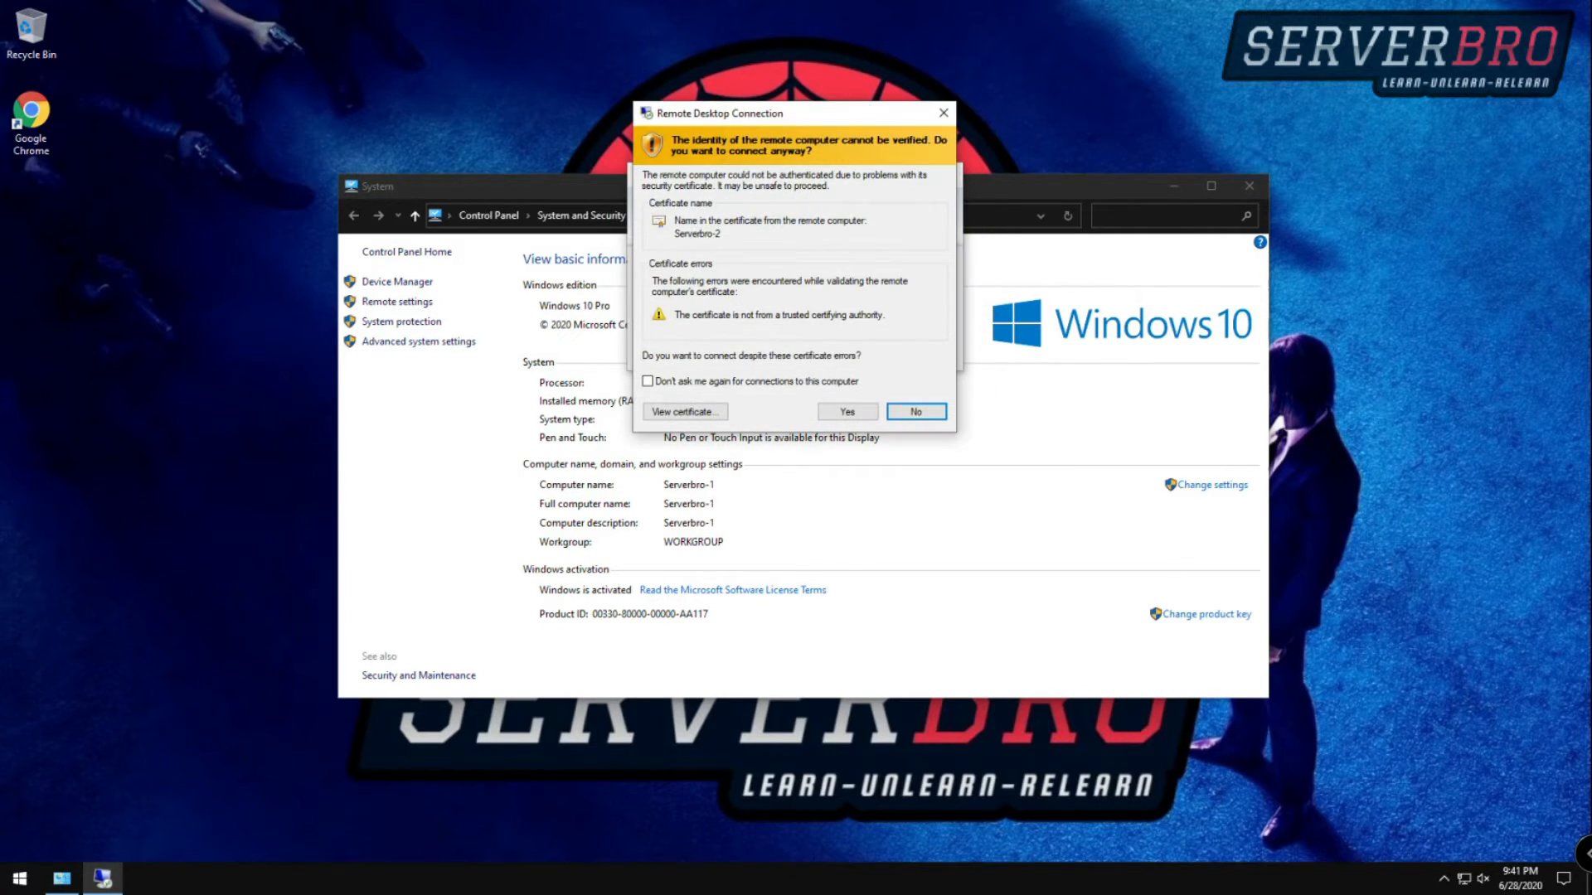
Step: Accept the certificate warning for Serverbro-2, choosing not to be asked again for connections to this computer, and connect
drag(778, 108, 679, 110)
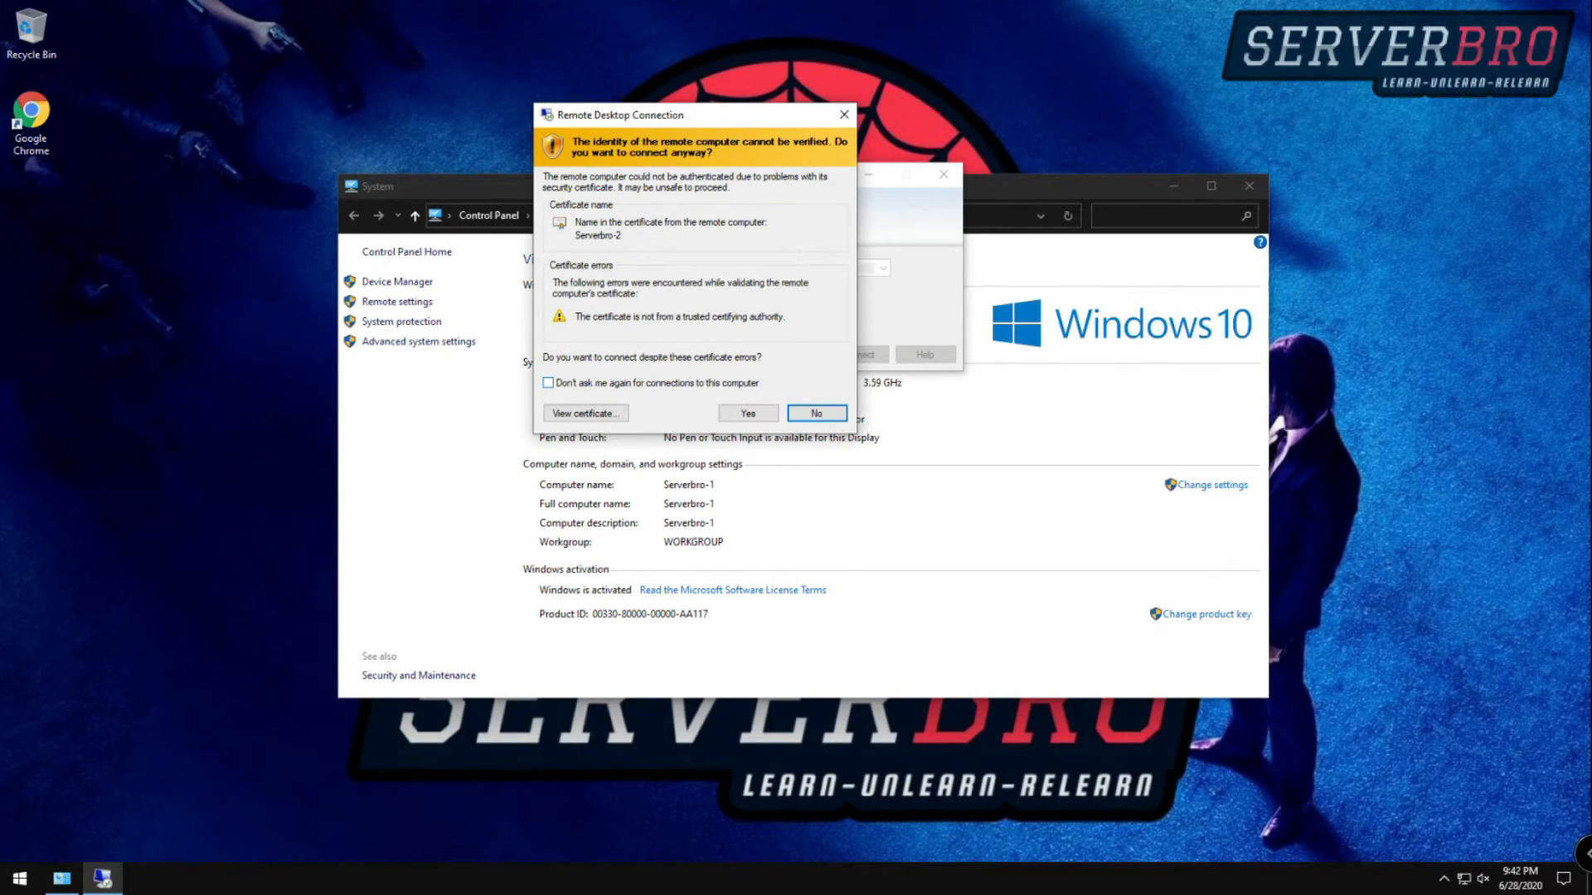
click(548, 383)
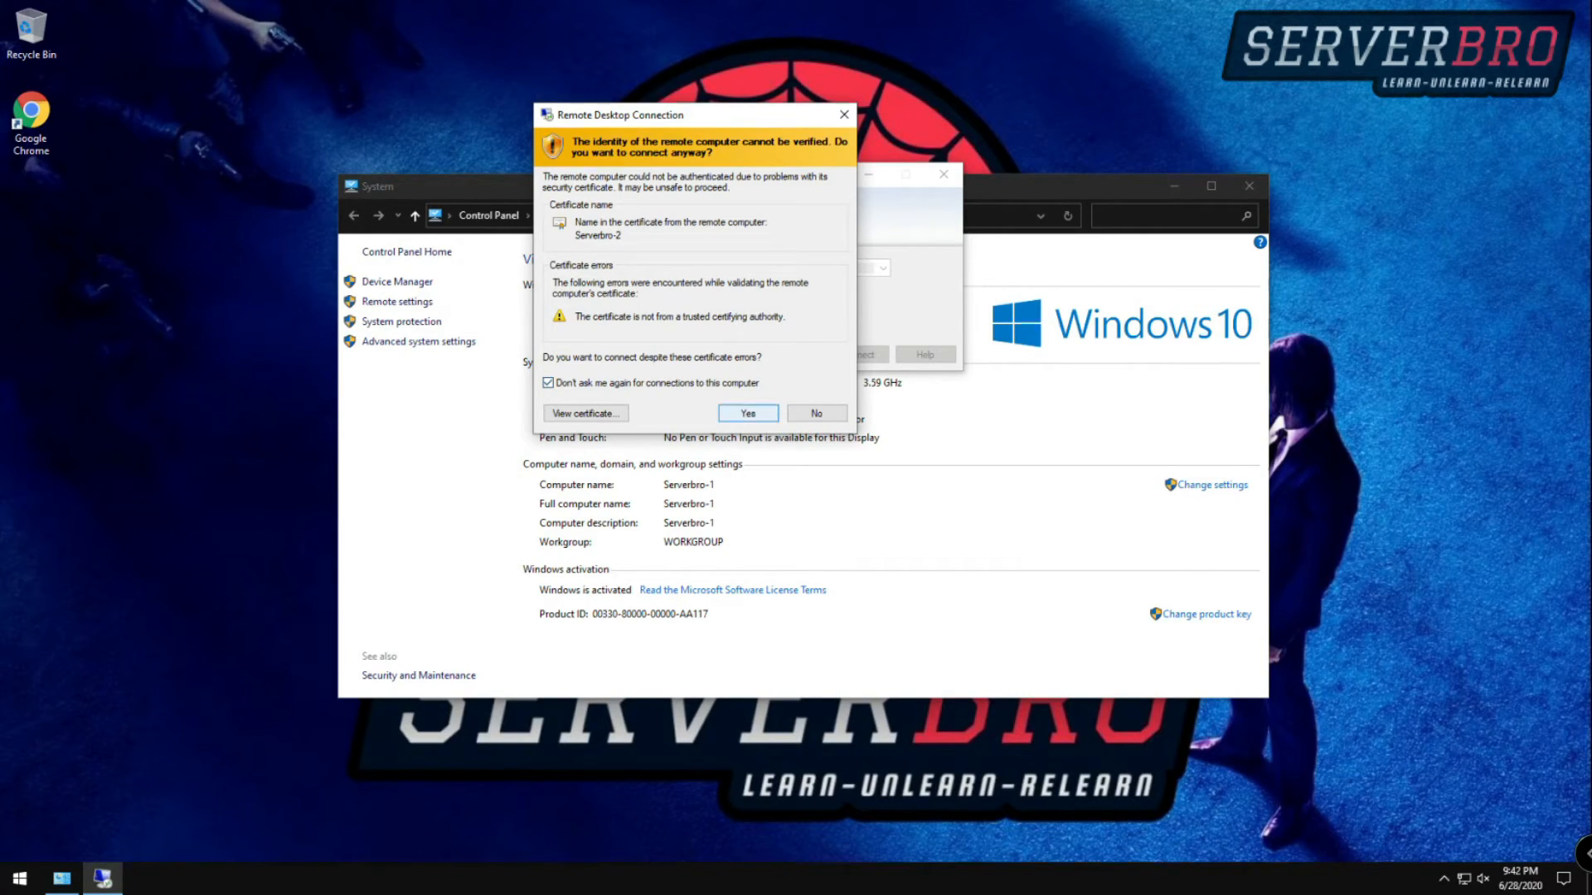
click(748, 413)
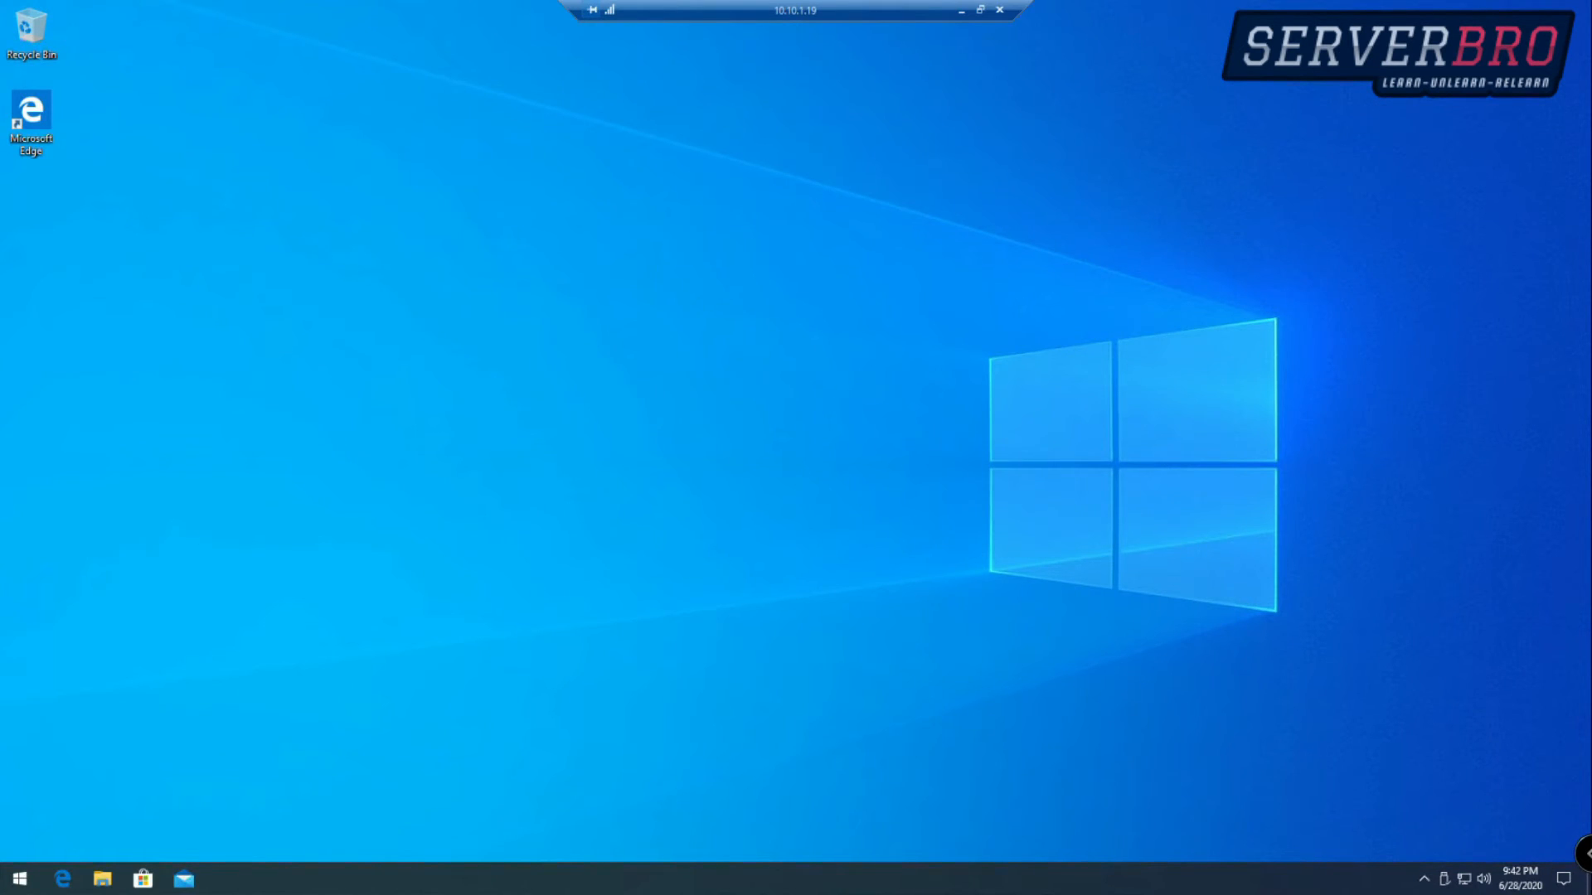
right_click(599, 387)
click(638, 435)
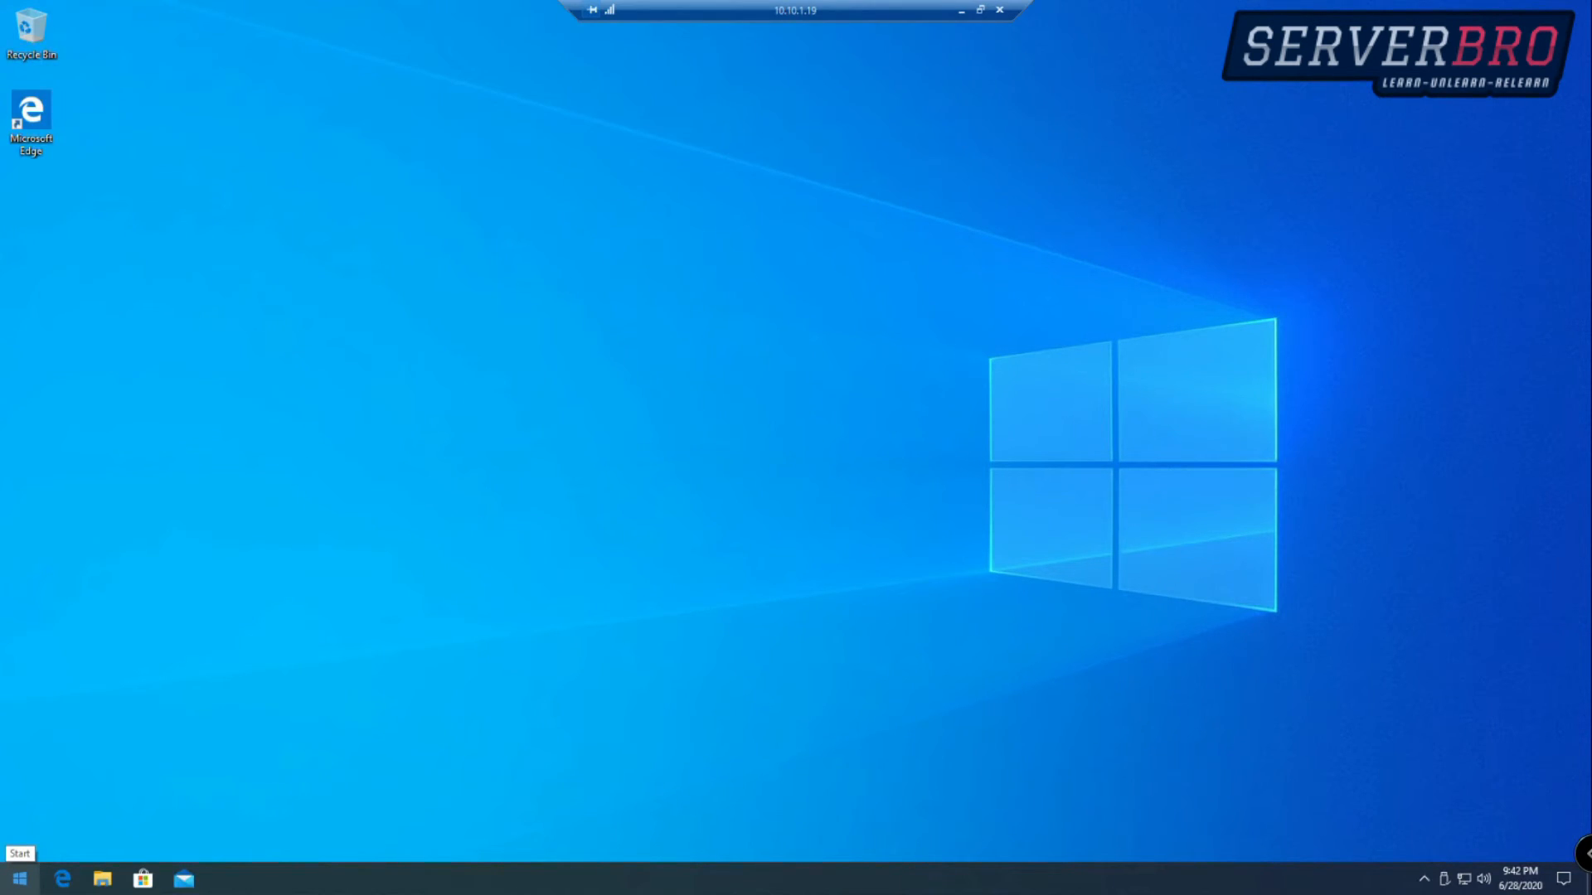
click(20, 879)
click(20, 879)
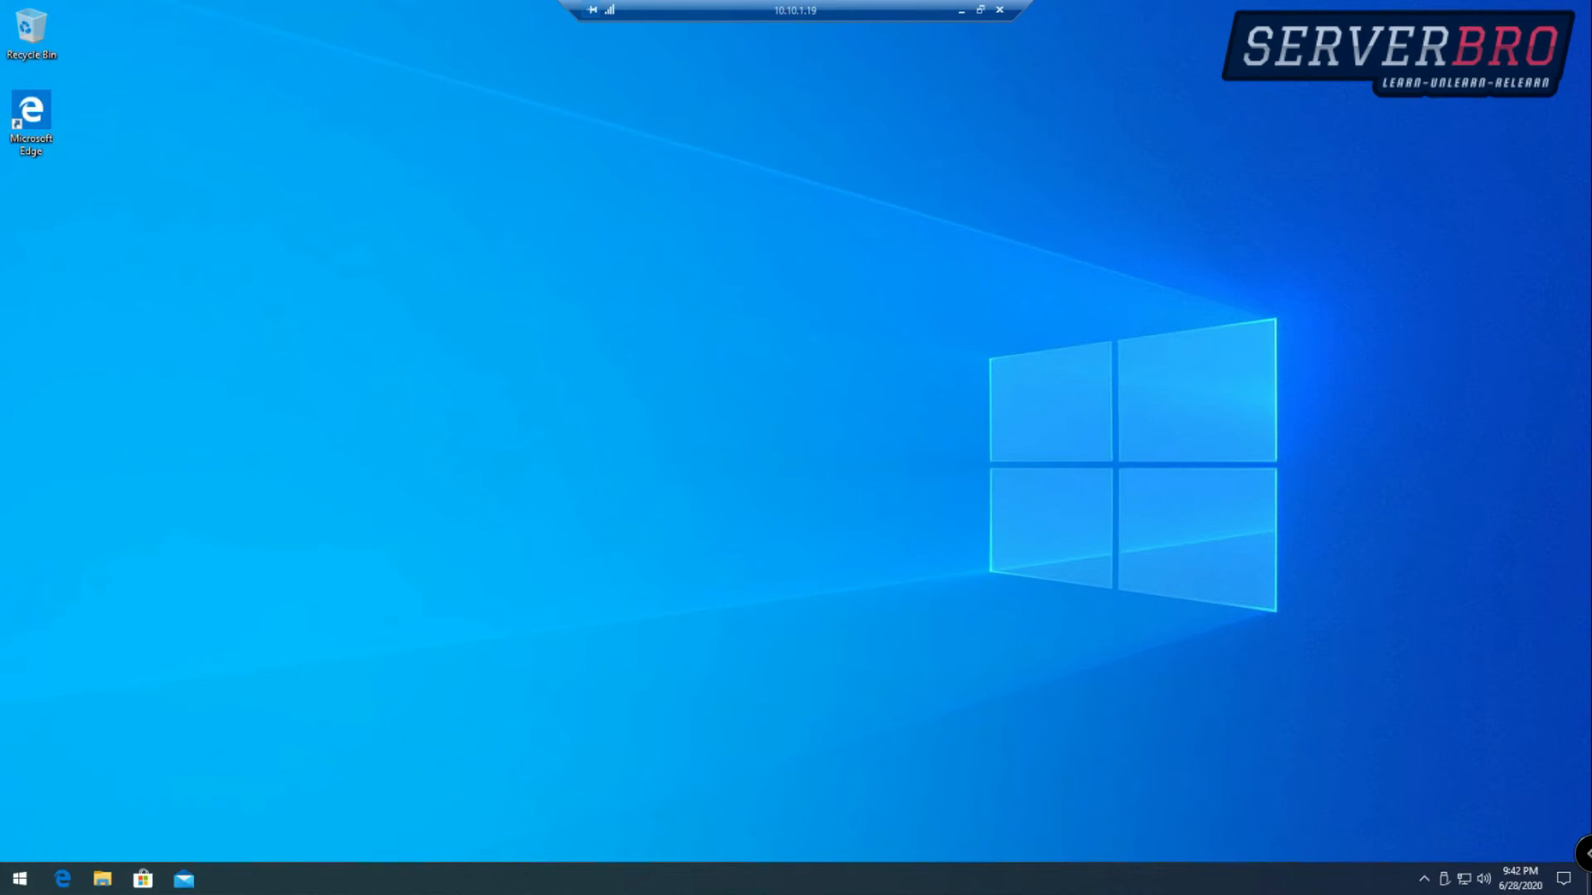
Step: Run notepad on the remote desktop and enter the test text "fsdfdsfgsdgdgsdgdfgdfgsdgsdgdfg"
key(super+r)
text(not)
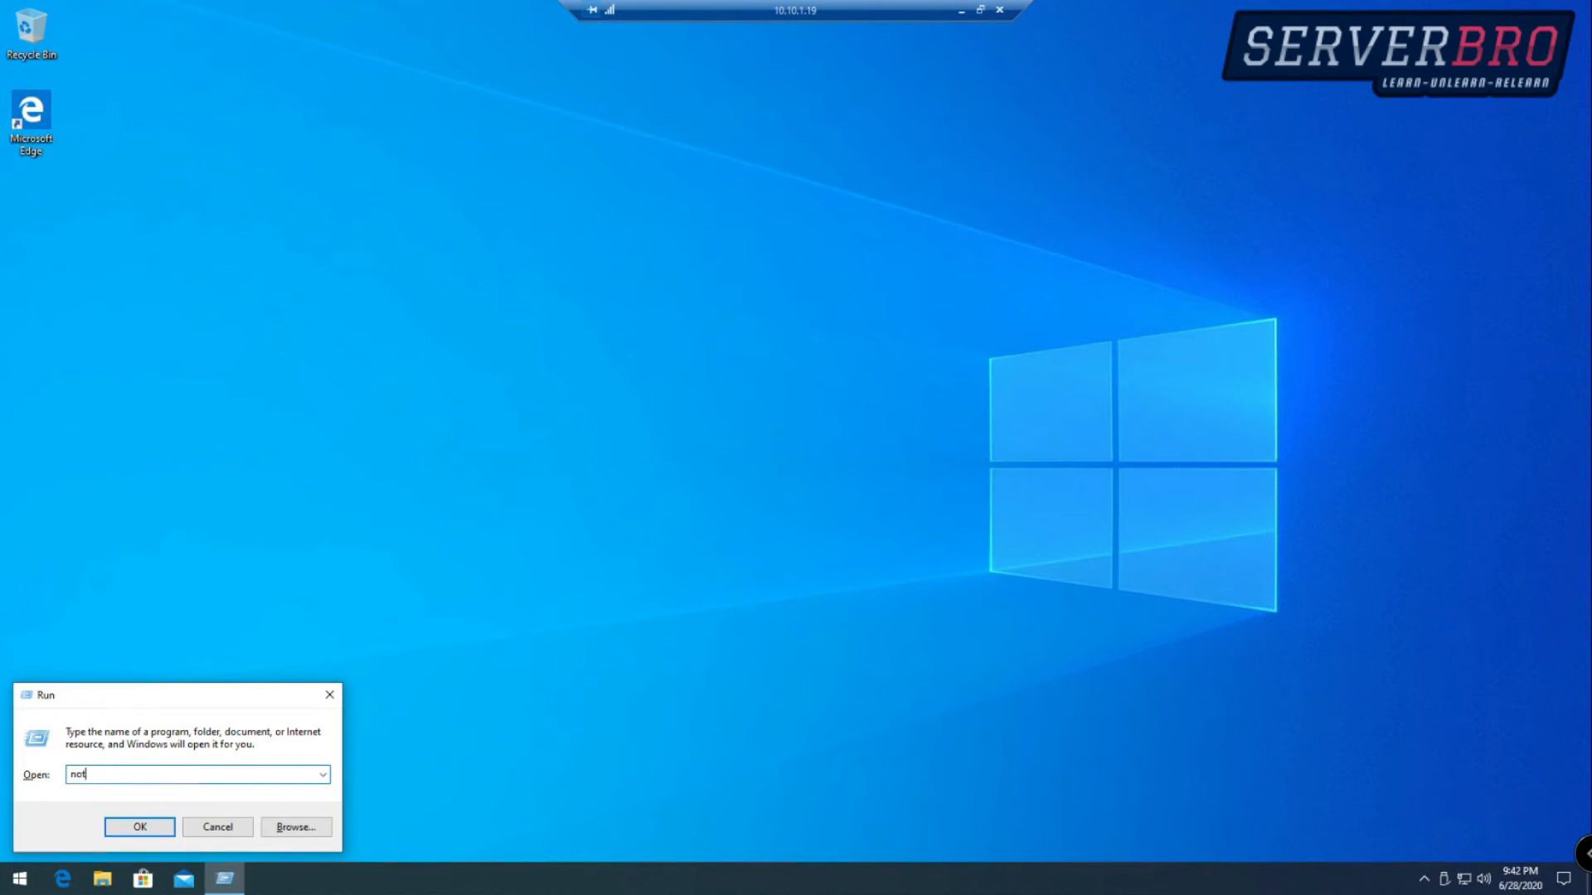
text(epad)
key(Return)
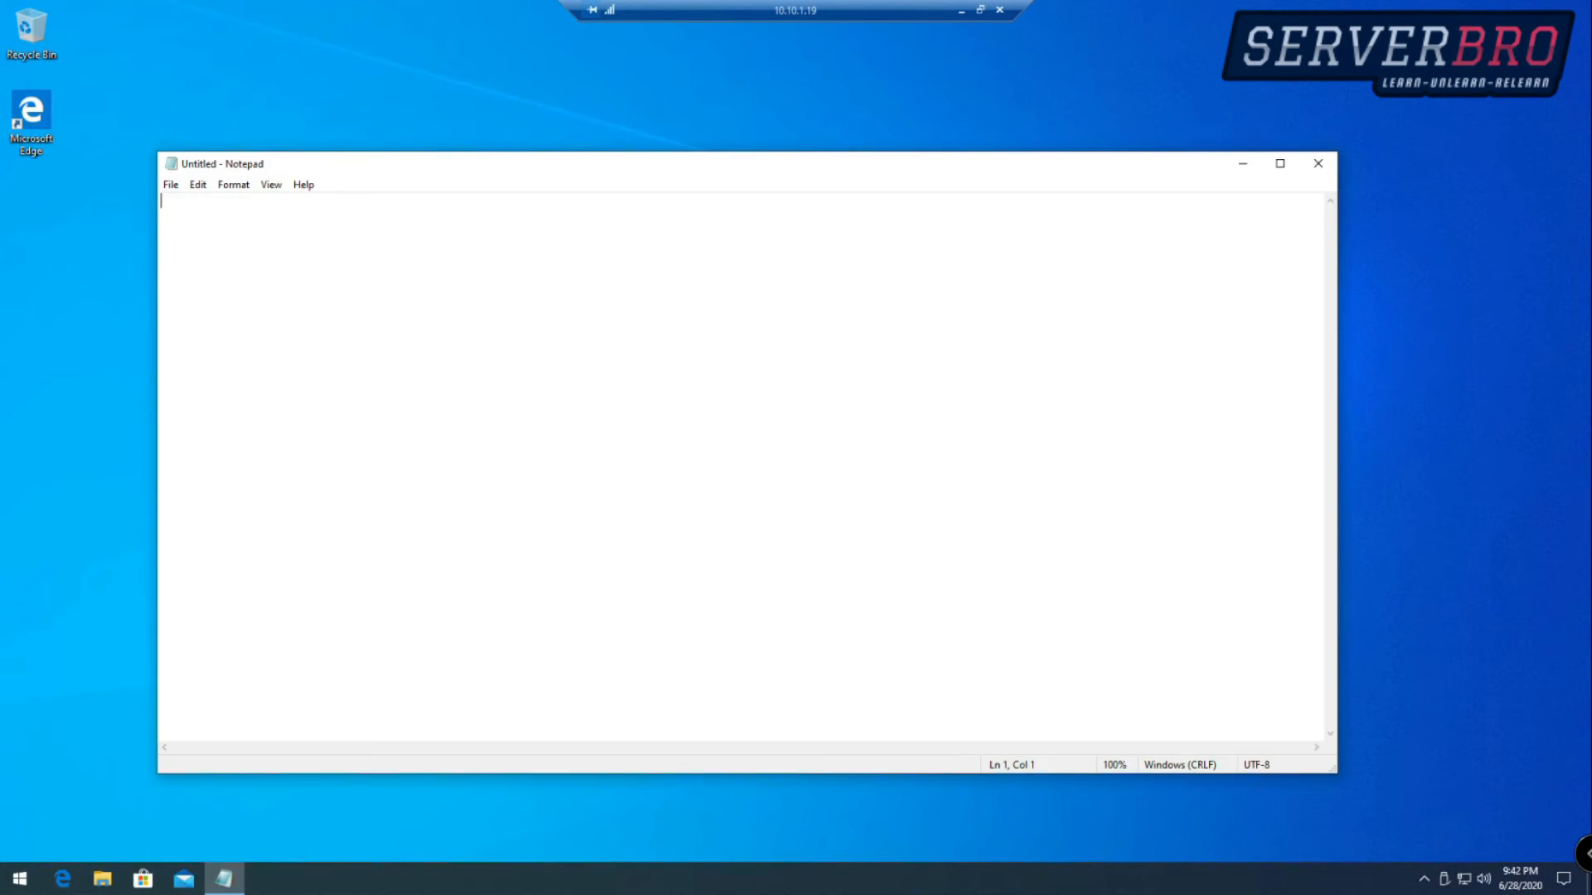
text(fsdfdsfgsdgdgsdgdfgdfgsdgsdgdfg)
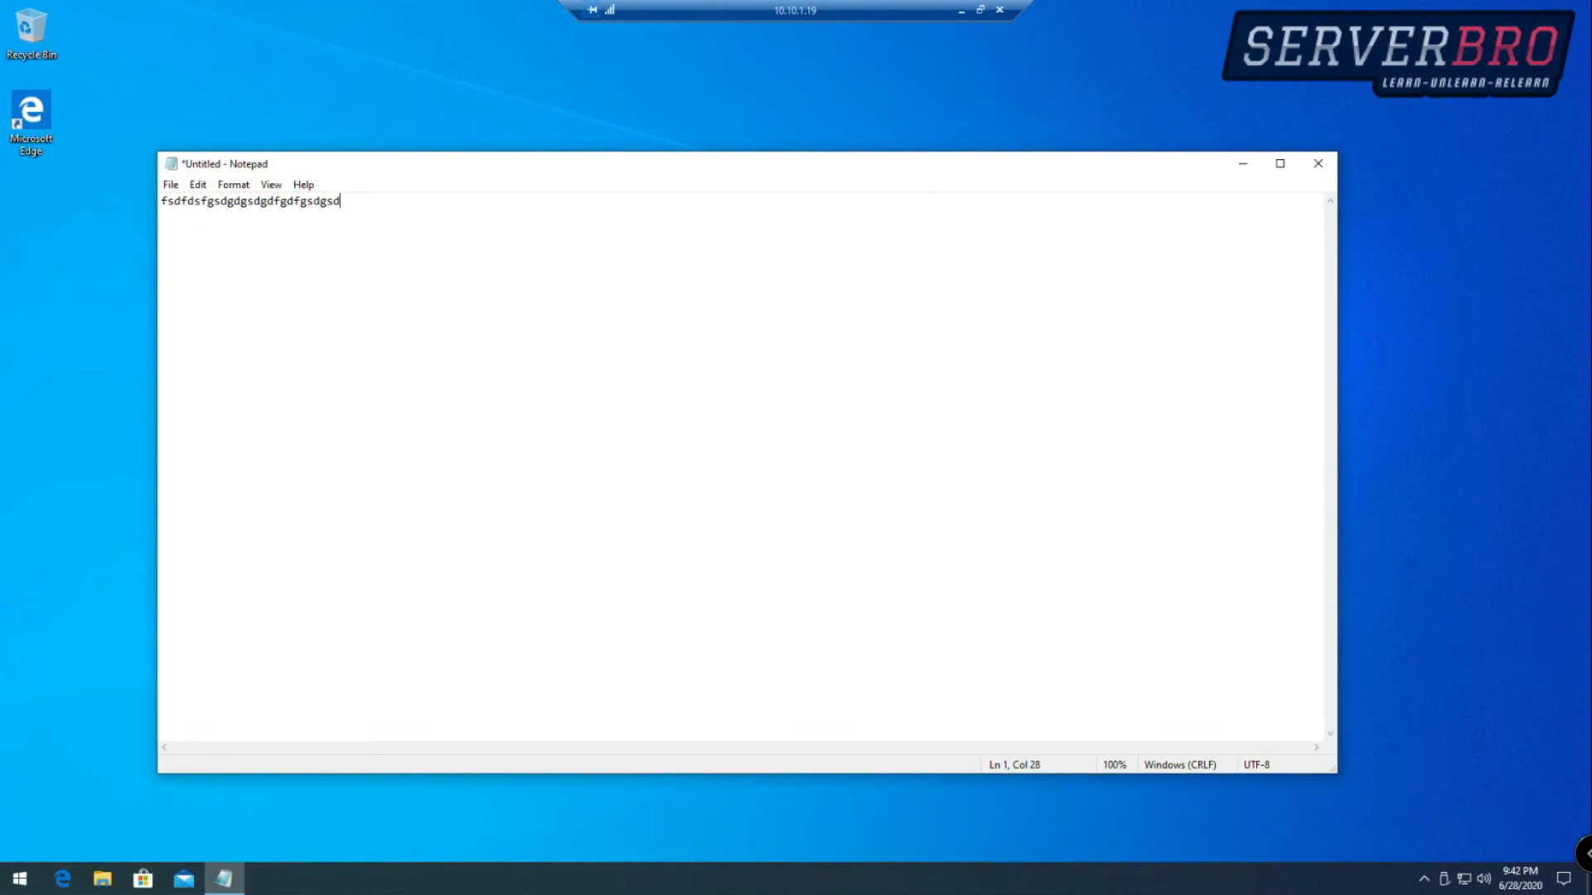
Step: Save the text document to the remote Desktop under the file name 1, and close Notepad
key(alt+f)
key(Down)
key(Down)
key(Down)
key(Down)
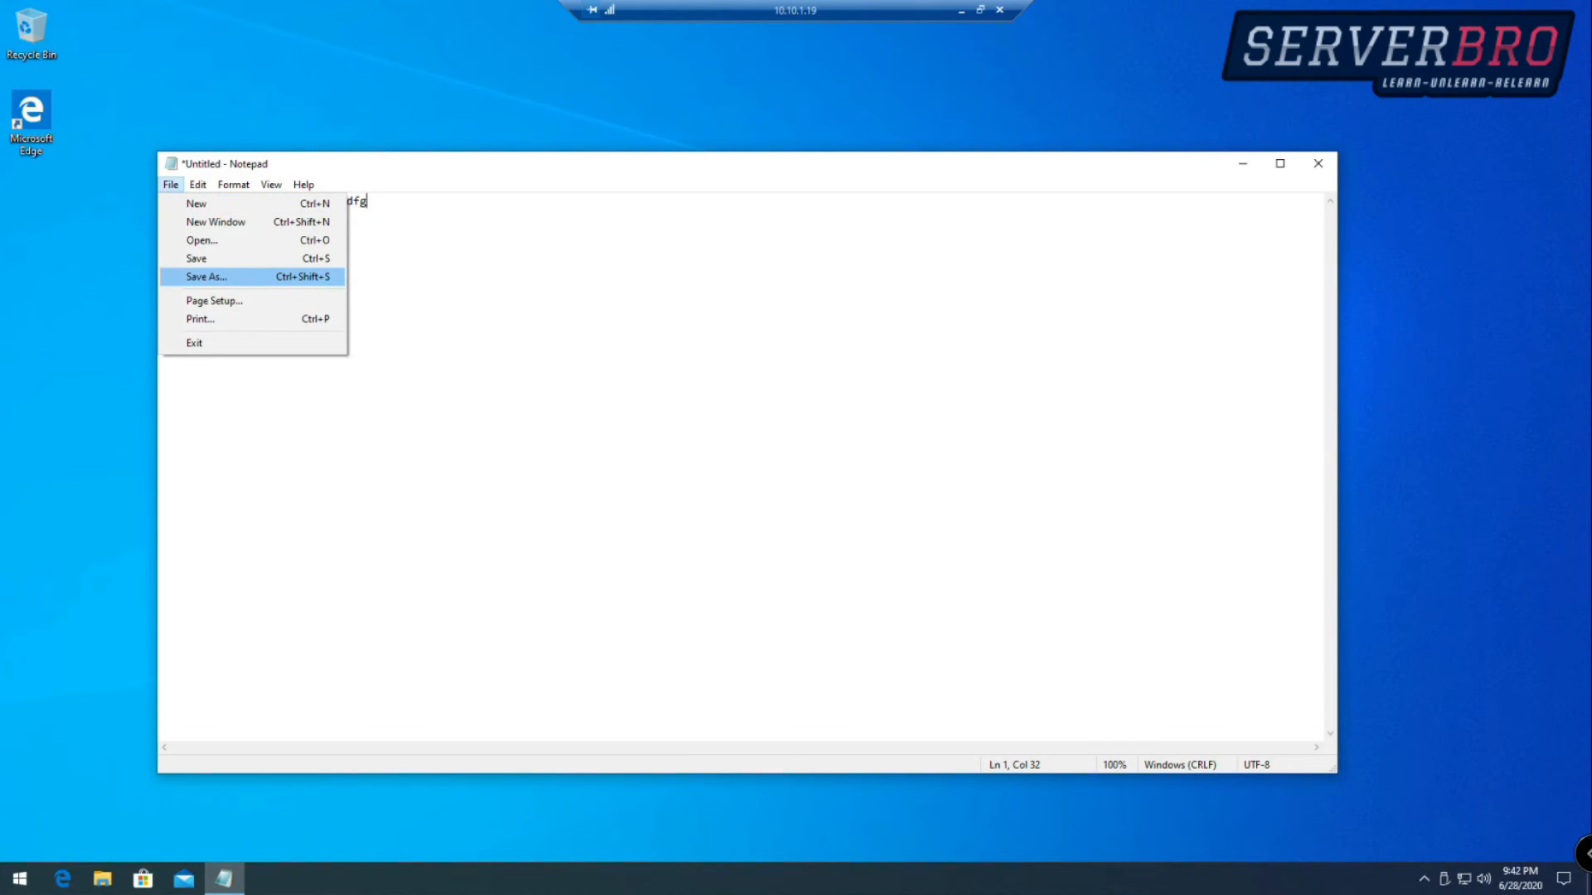
key(Return)
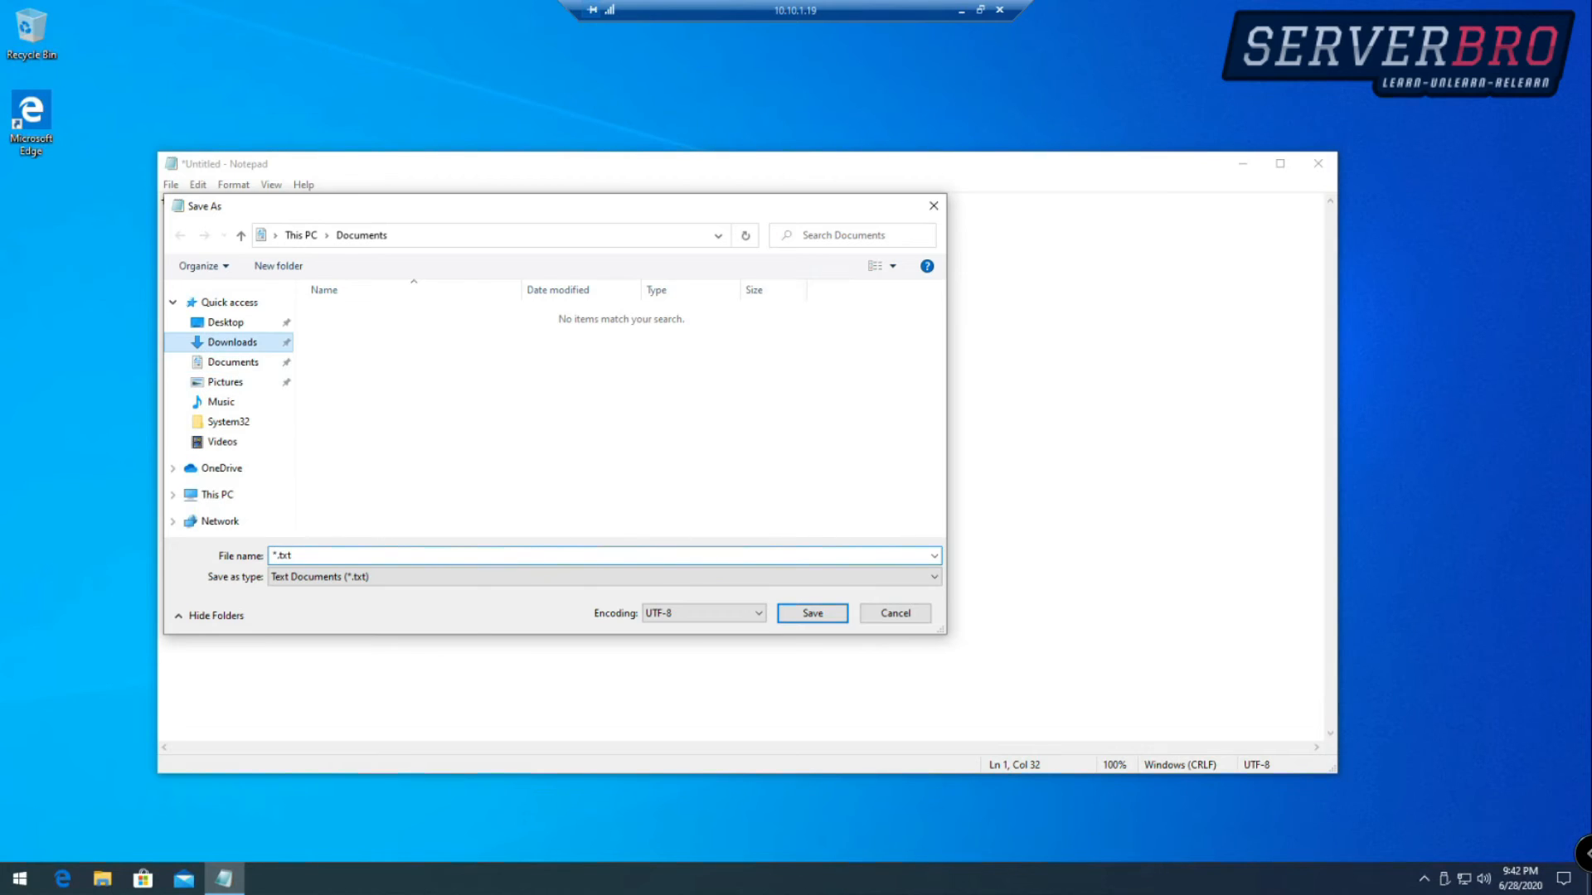
click(226, 323)
click(348, 556)
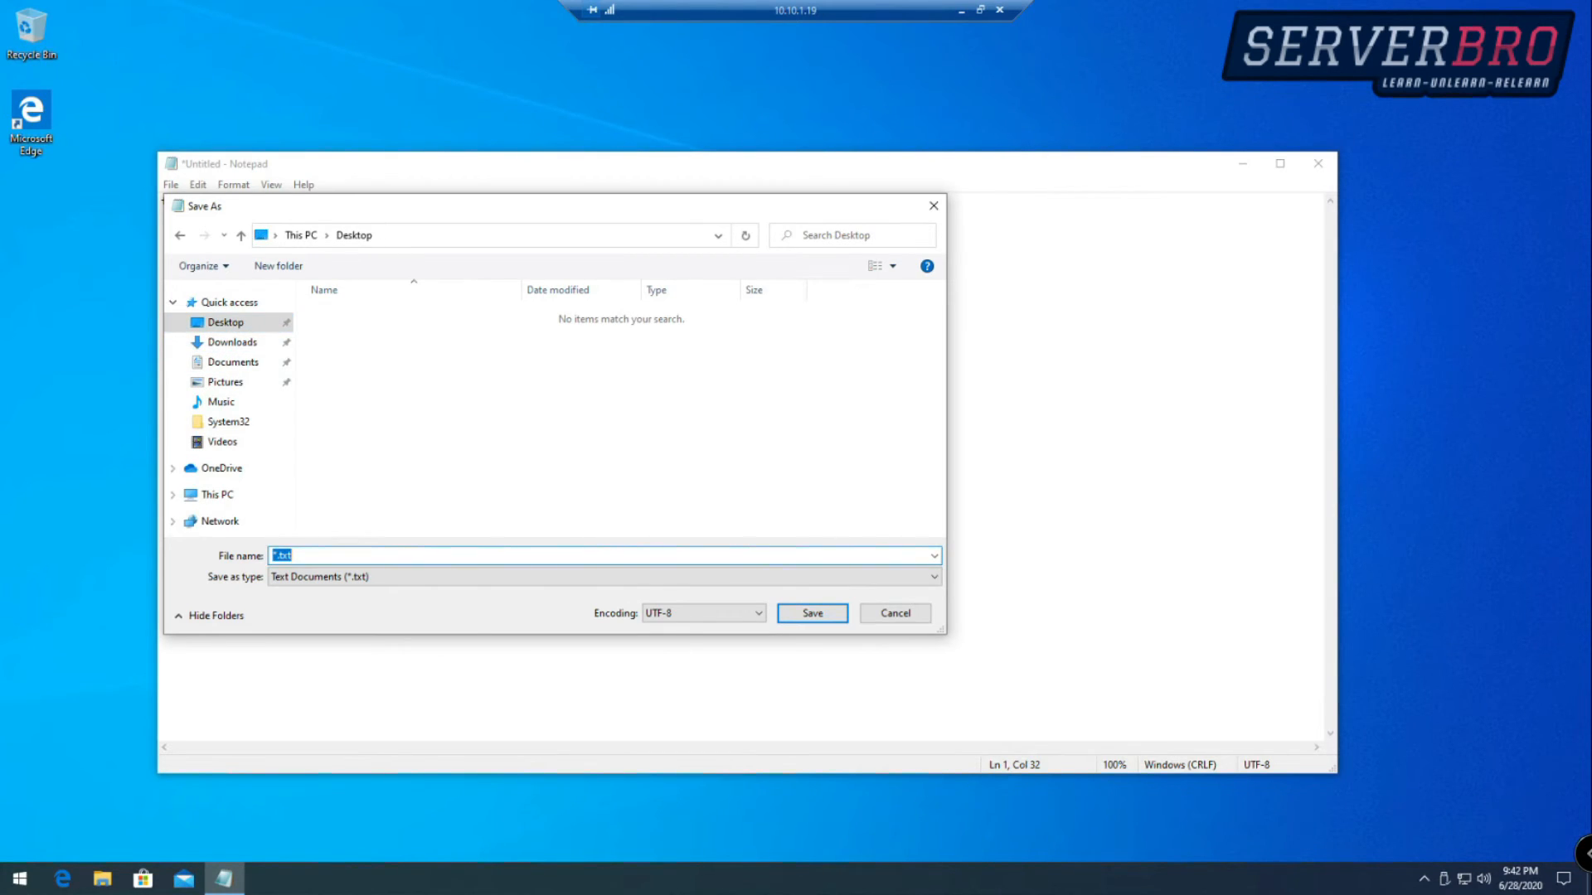
text(1)
key(Return)
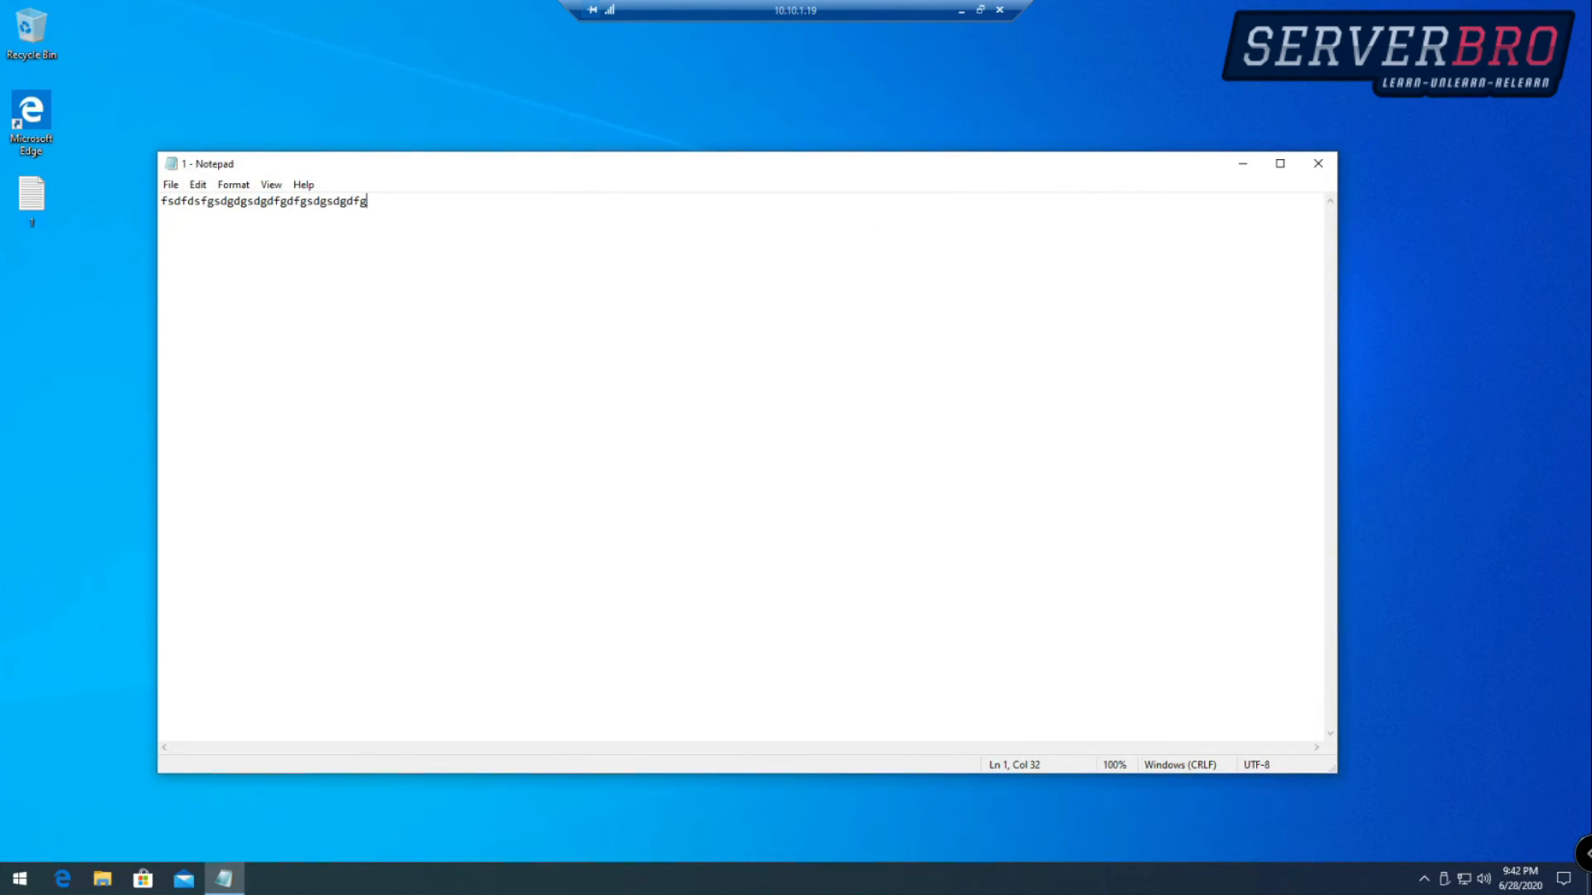
click(1318, 163)
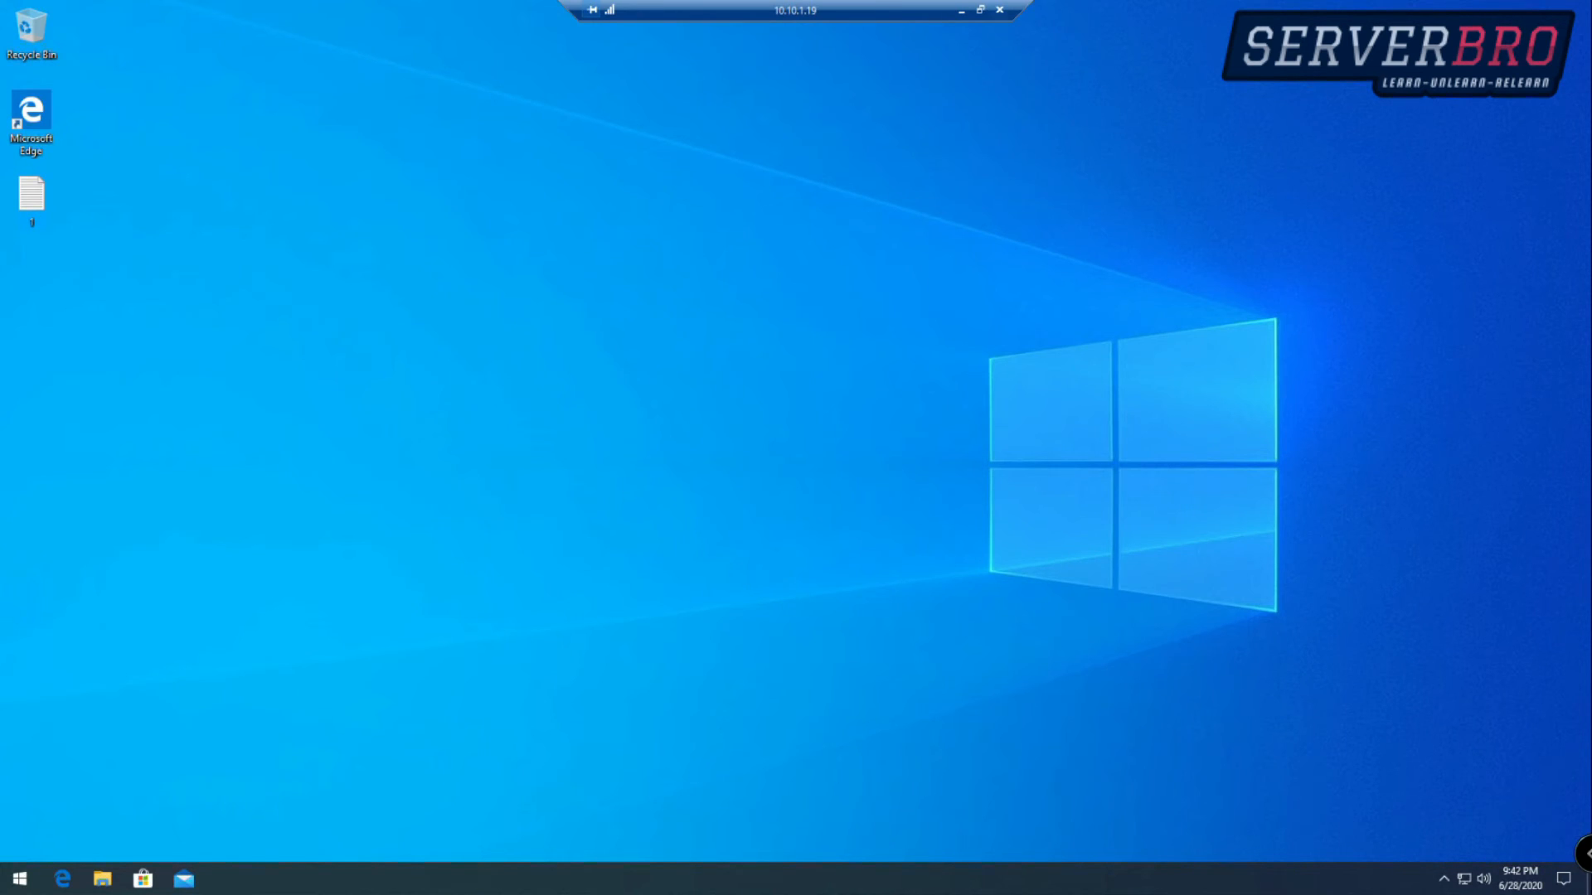
Step: Disconnect the remote session to 10.10.1.19, choosing not to display the disconnection message again
click(1000, 10)
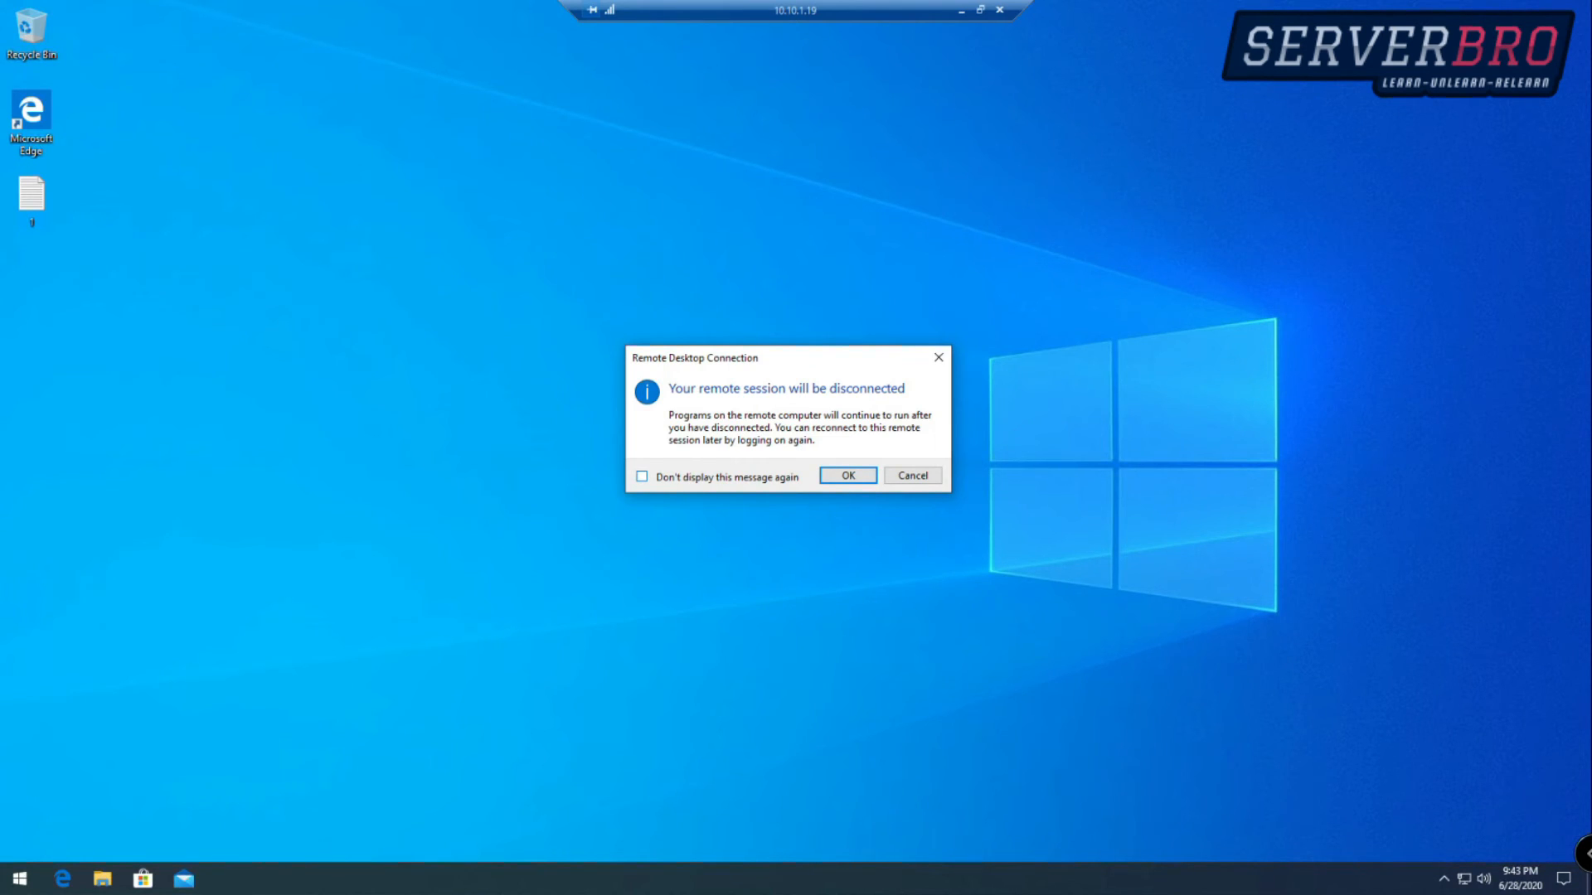
click(642, 477)
click(847, 475)
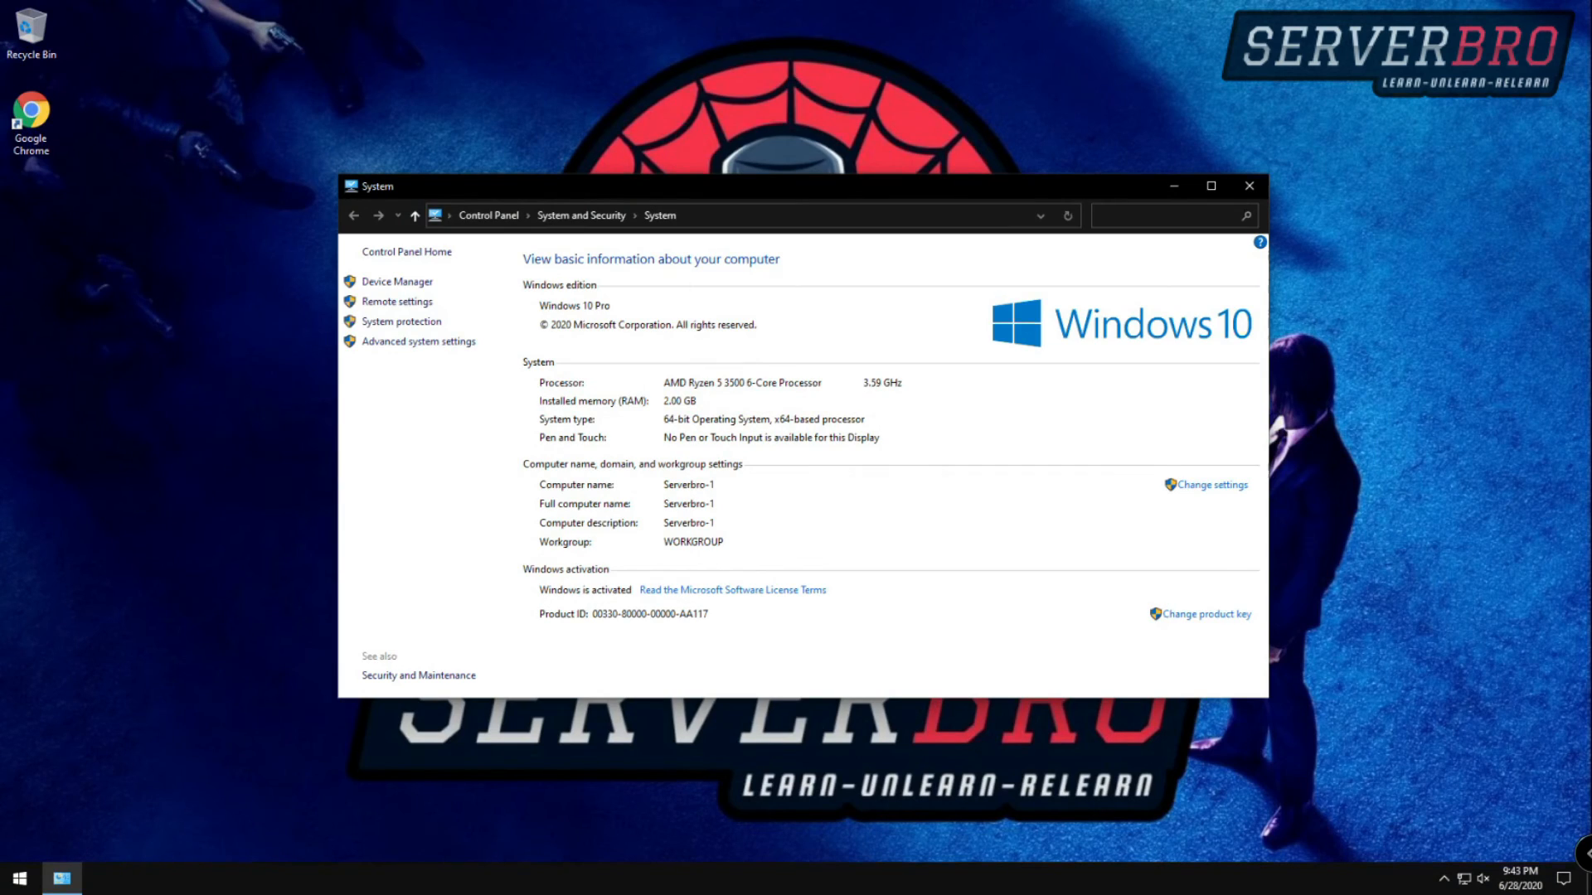